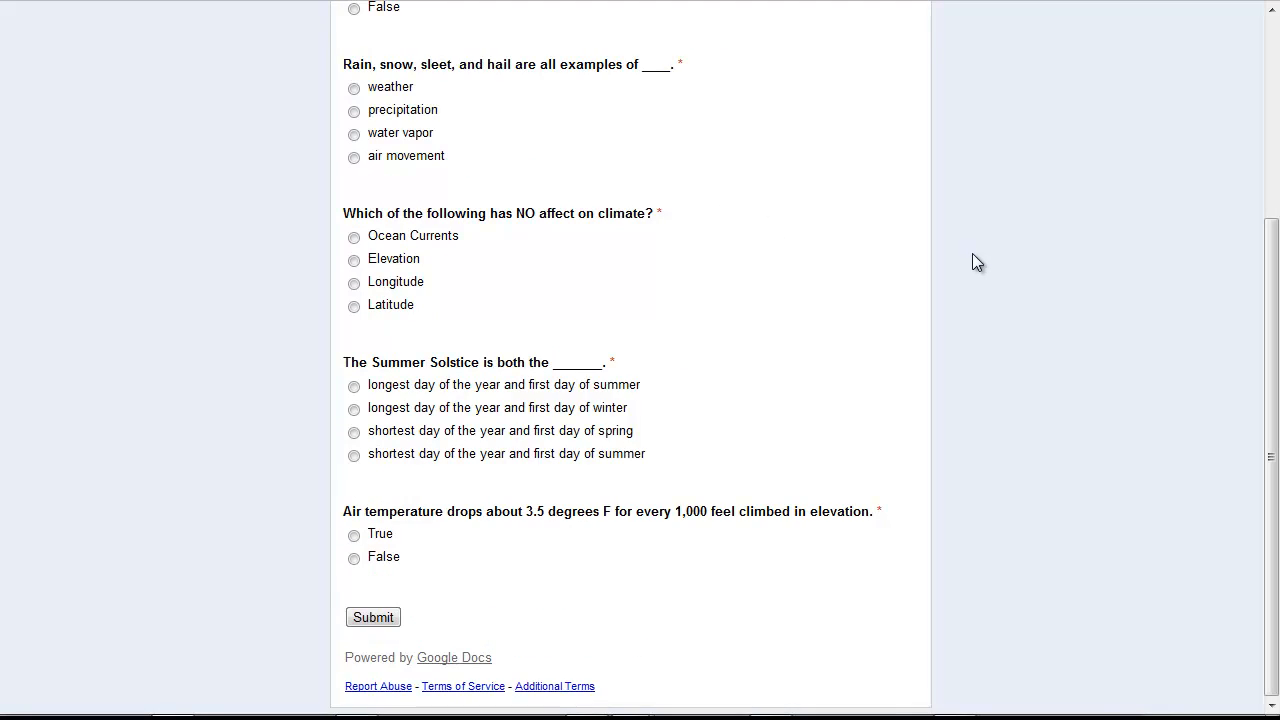
Scroll back up to the top of the Geography Quiz - Weather/Climate form
{"action": "scroll", "coordinate": [977, 263], "scroll_direction": "up", "scroll_amount": 3}
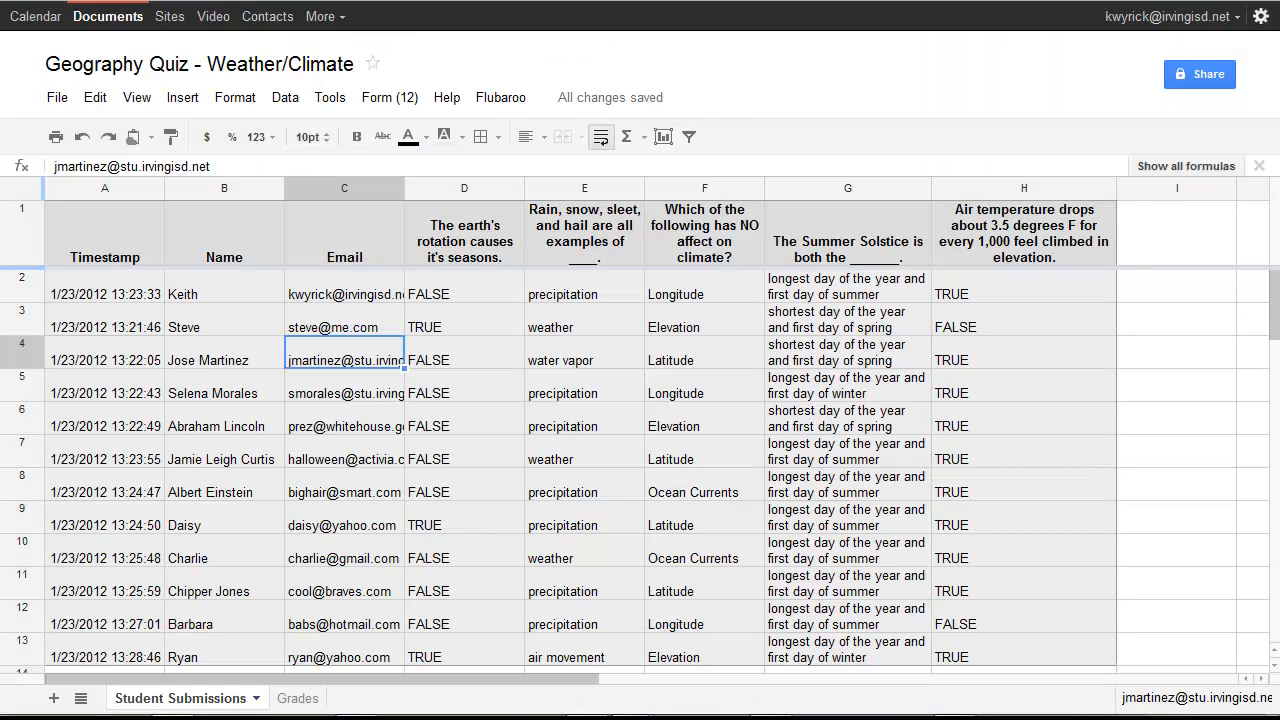
Review the scores on the Grades sheet, then create a new blank form from the Docs list
{"action": "scroll", "coordinate": [560, 345], "scroll_direction": "down", "scroll_amount": 2}
{"action": "scroll", "coordinate": [560, 345], "scroll_direction": "up", "scroll_amount": 3}
{"action": "left_click", "coordinate": [298, 699]}
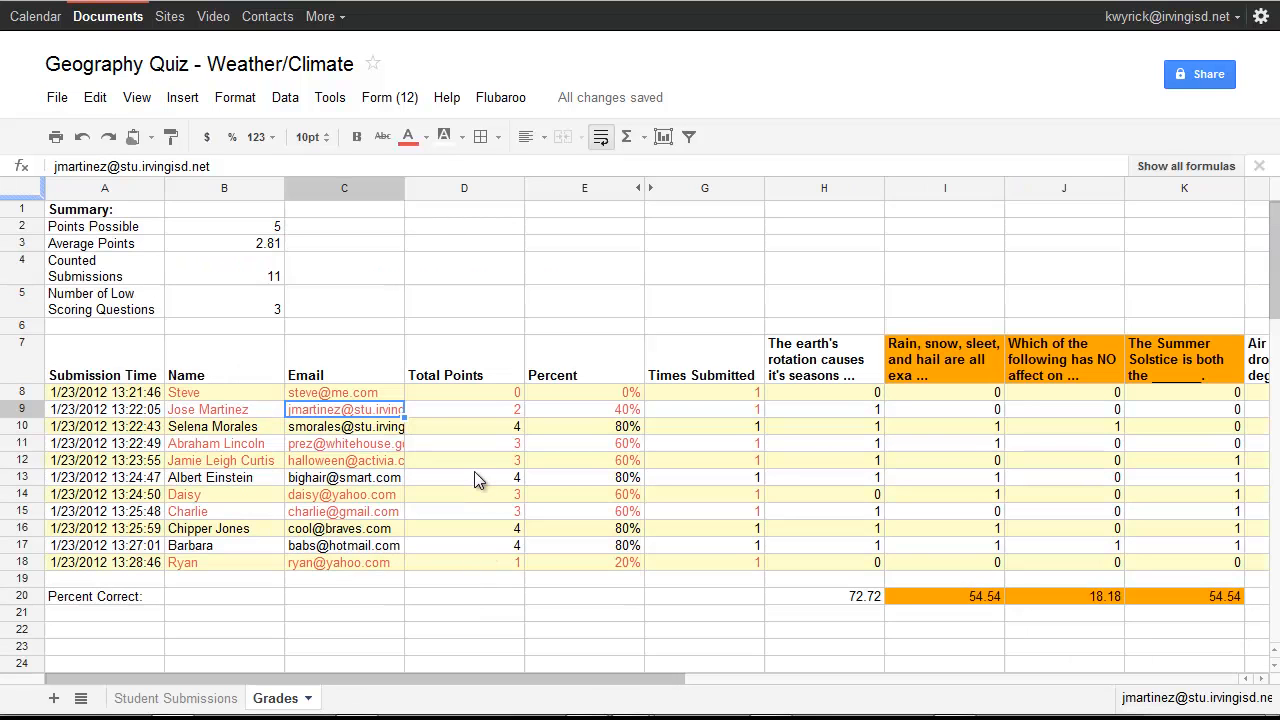
{"action": "left_click_drag", "start_coordinate": [473, 676], "coordinate": [357, 666]}
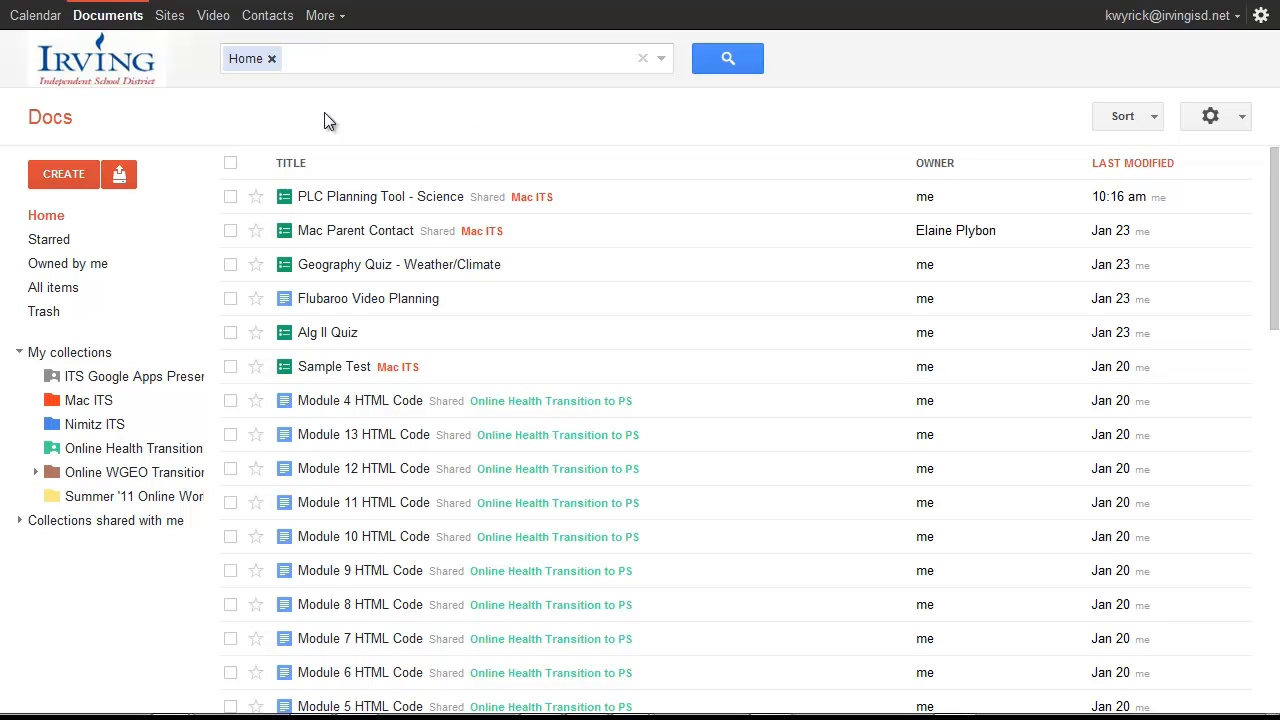
{"action": "left_click", "coordinate": [63, 174]}
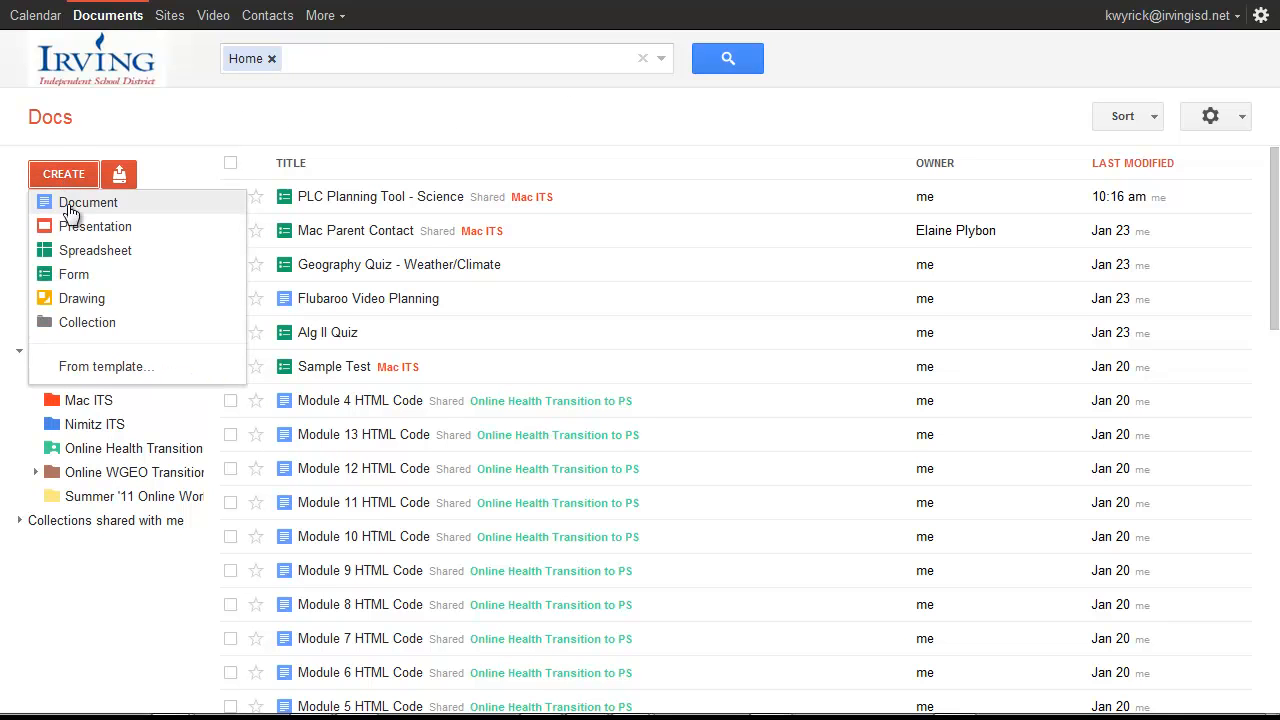
{"action": "left_click", "coordinate": [72, 280]}
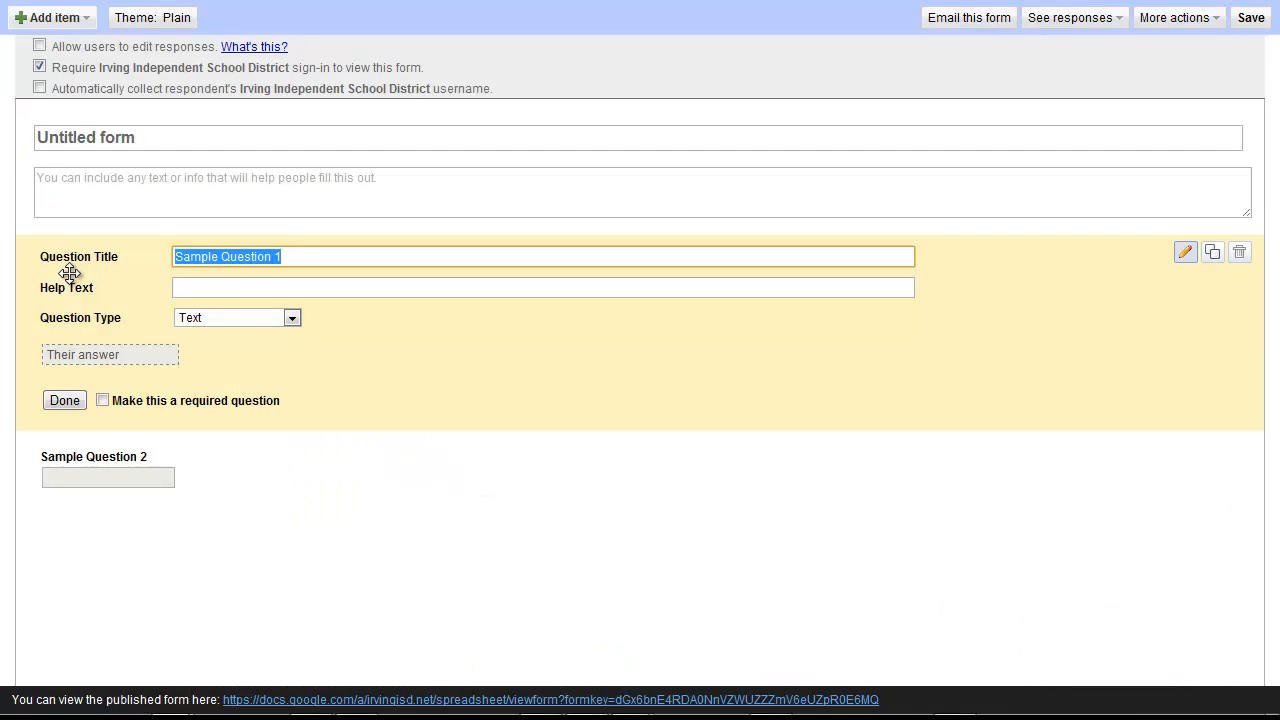
Title the form 'Algebra II Quiz 1-1' with the description 'Factor'
{"action": "left_click_drag", "start_coordinate": [157, 137], "coordinate": [33, 148]}
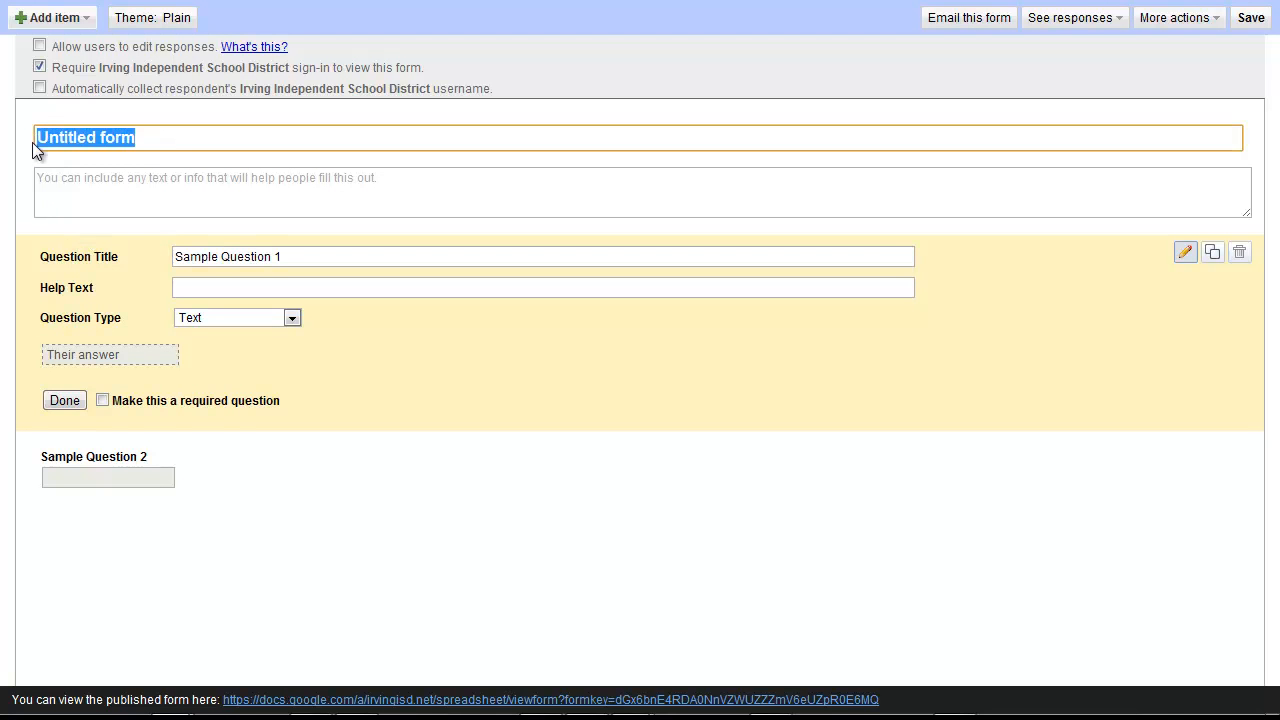
{"action": "type", "text": "Algebra"}
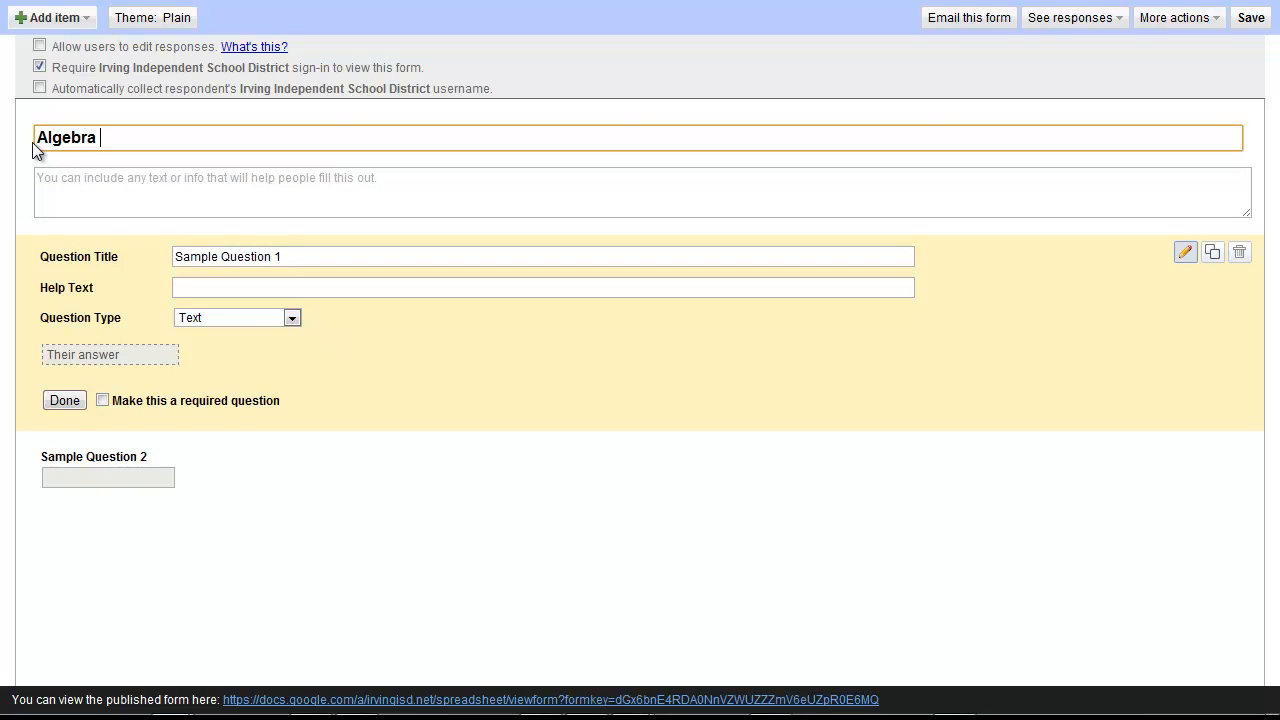
{"action": "type", "text": " II Quiz 1-1"}
{"action": "left_click", "coordinate": [130, 191]}
{"action": "type", "text": "Factor"}
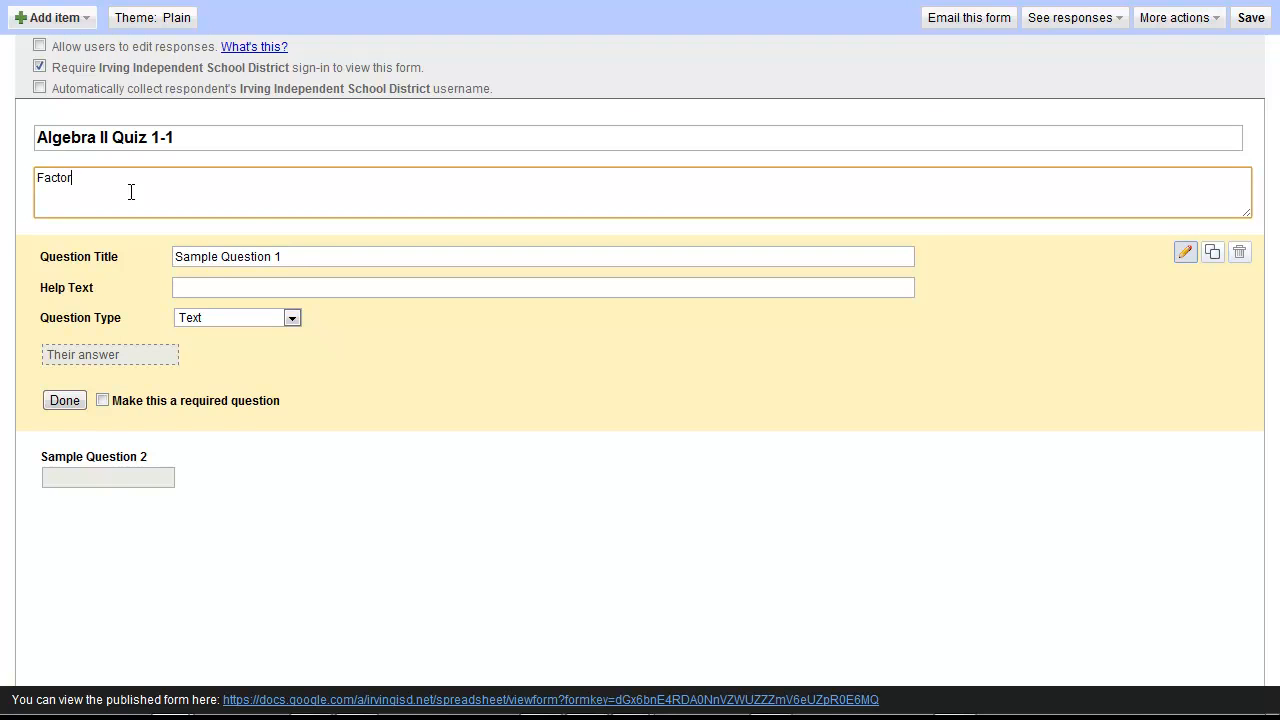
Rename the two sample questions to Name and Email, making both required
{"action": "left_click_drag", "start_coordinate": [297, 258], "coordinate": [162, 257]}
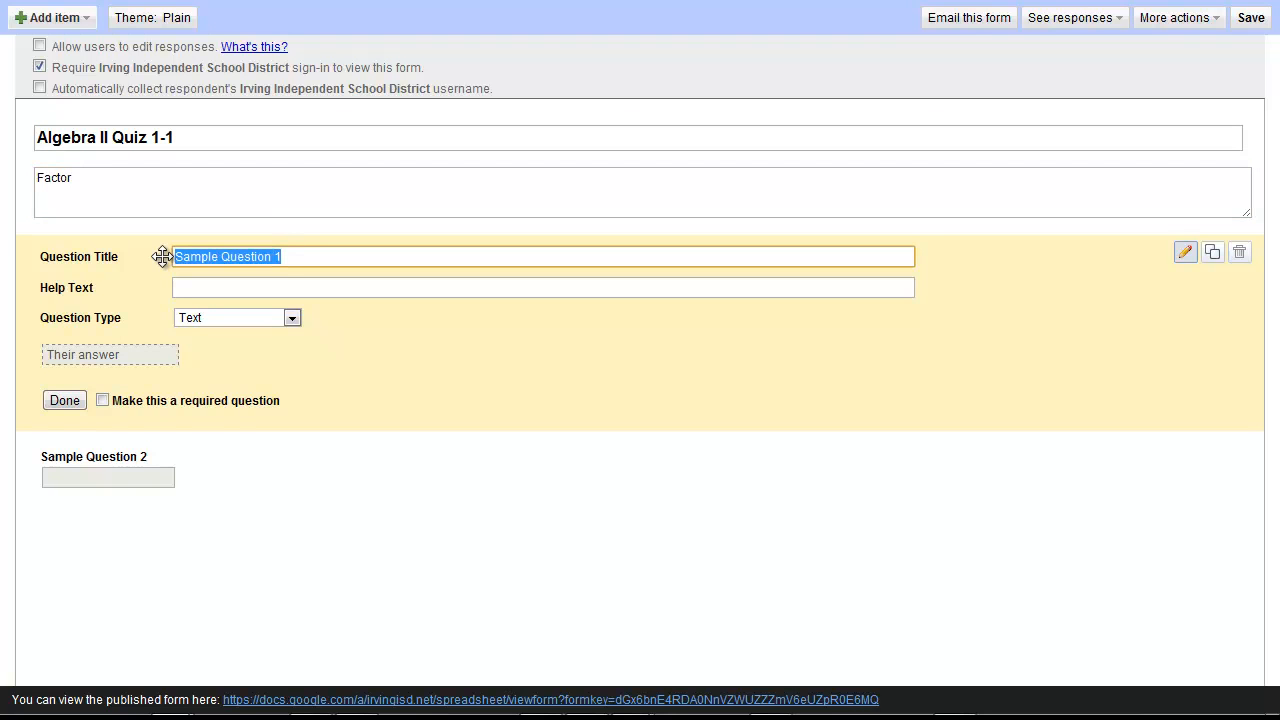
{"action": "type", "text": "Name"}
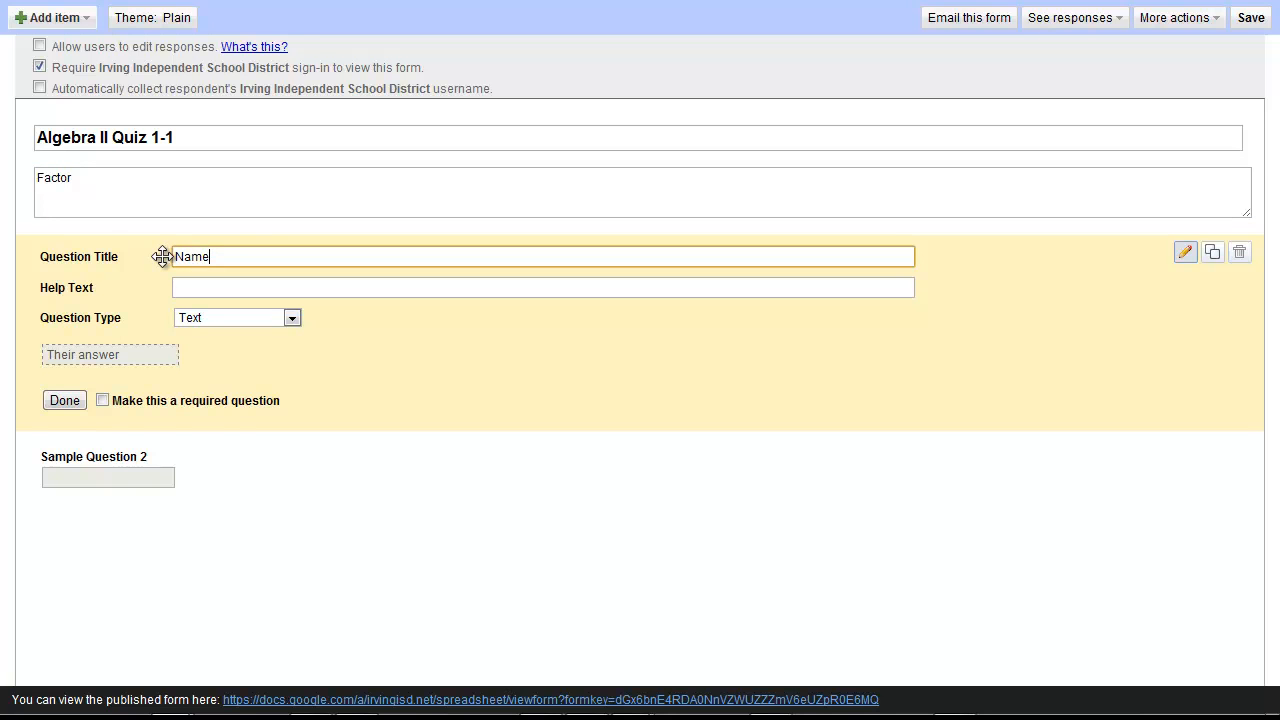
{"action": "left_click", "coordinate": [104, 400]}
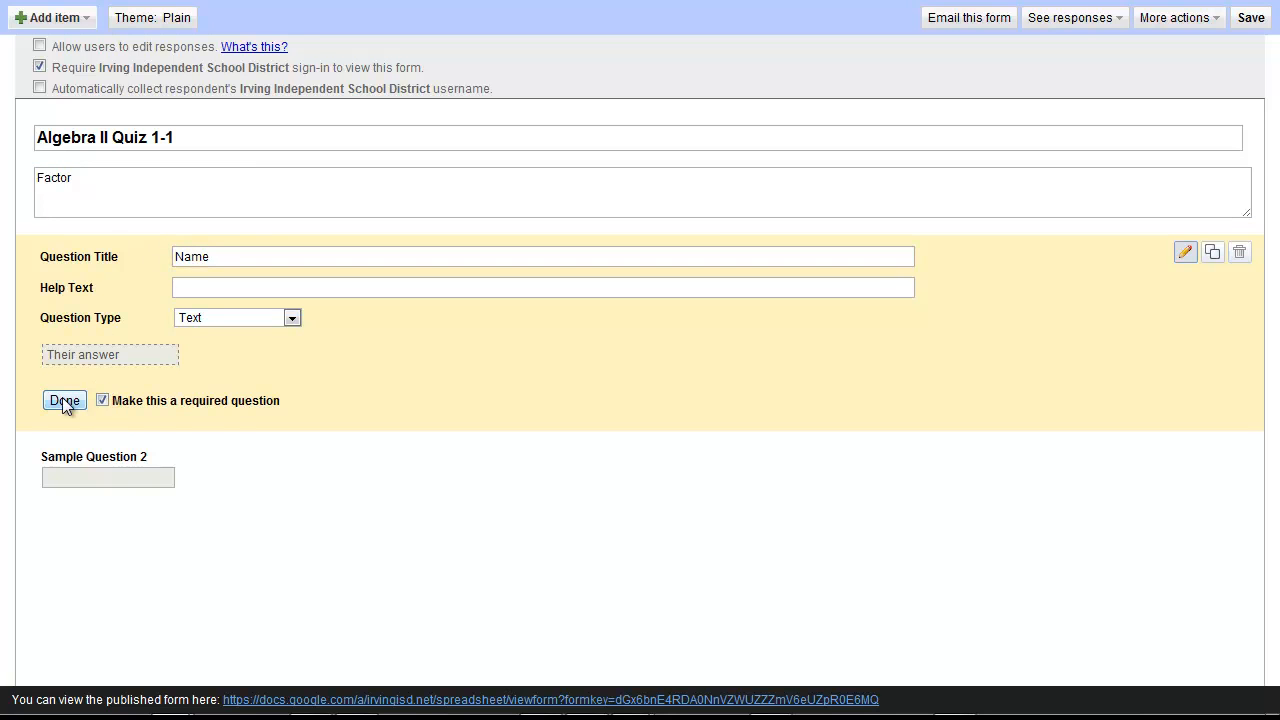
{"action": "left_click", "coordinate": [63, 400]}
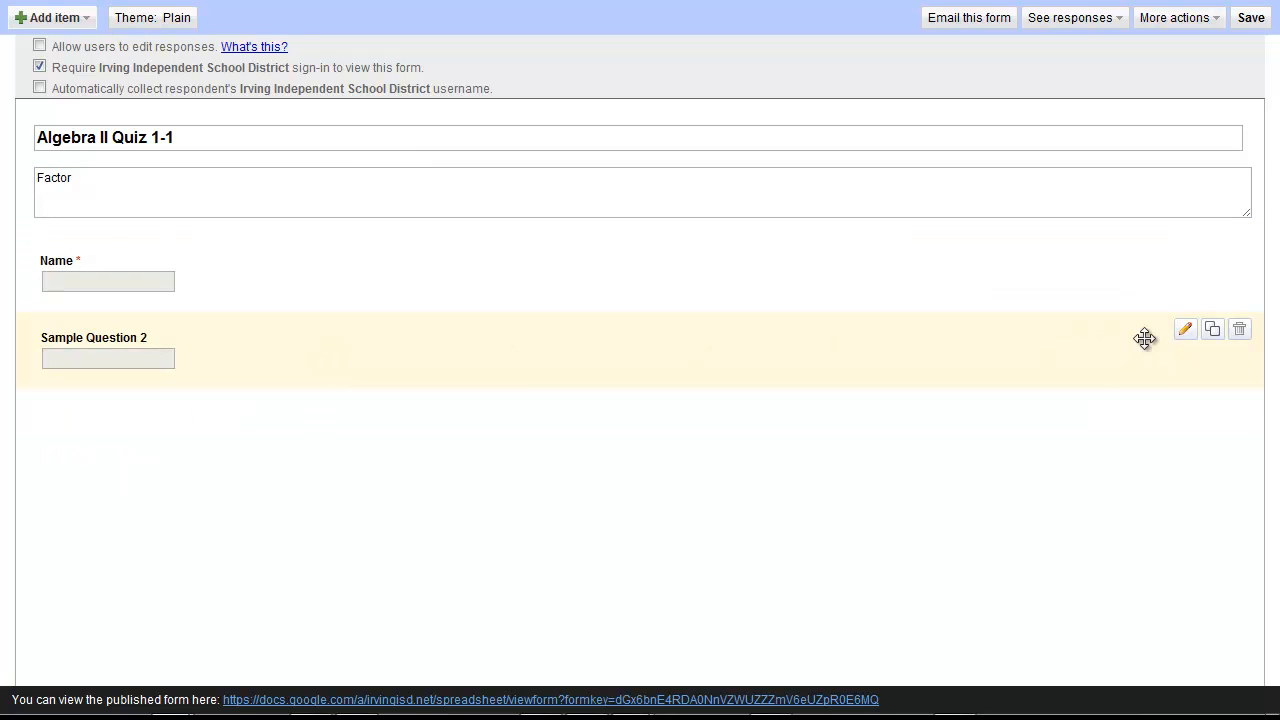
{"action": "left_click", "coordinate": [1184, 332]}
{"action": "left_click_drag", "start_coordinate": [382, 333], "coordinate": [143, 322]}
{"action": "type", "text": "Email"}
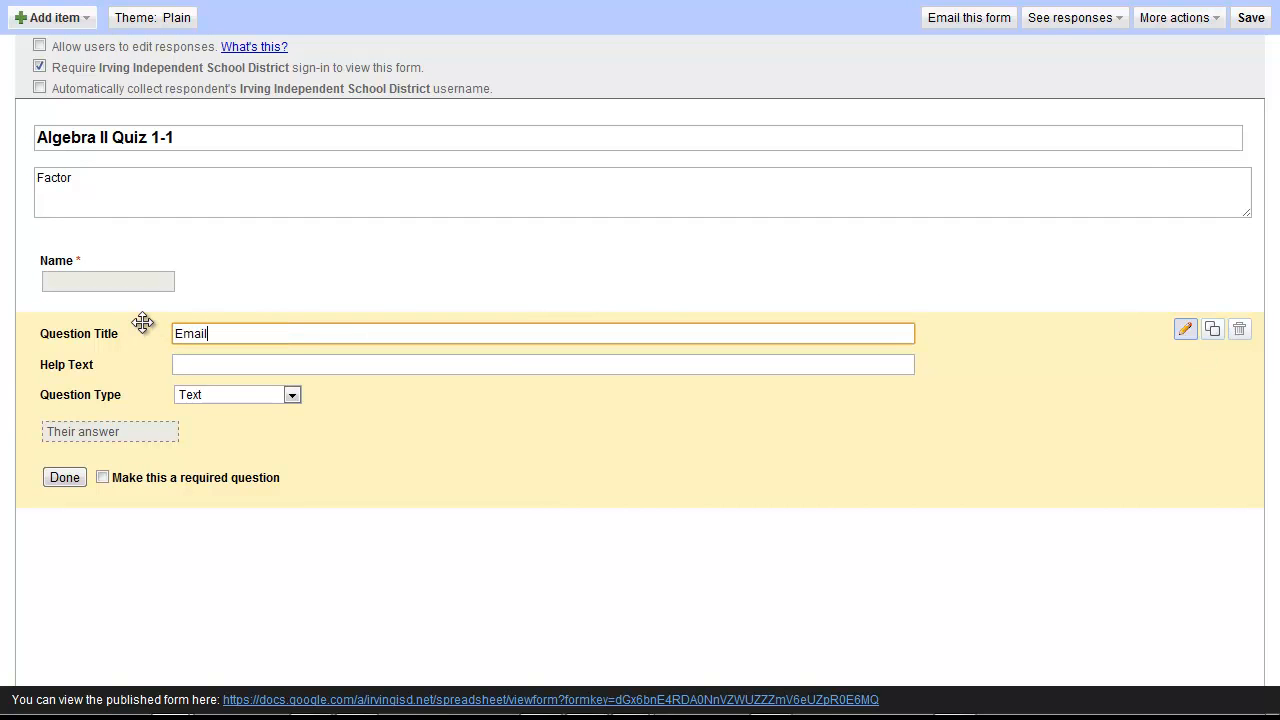
{"action": "key", "text": "Tab"}
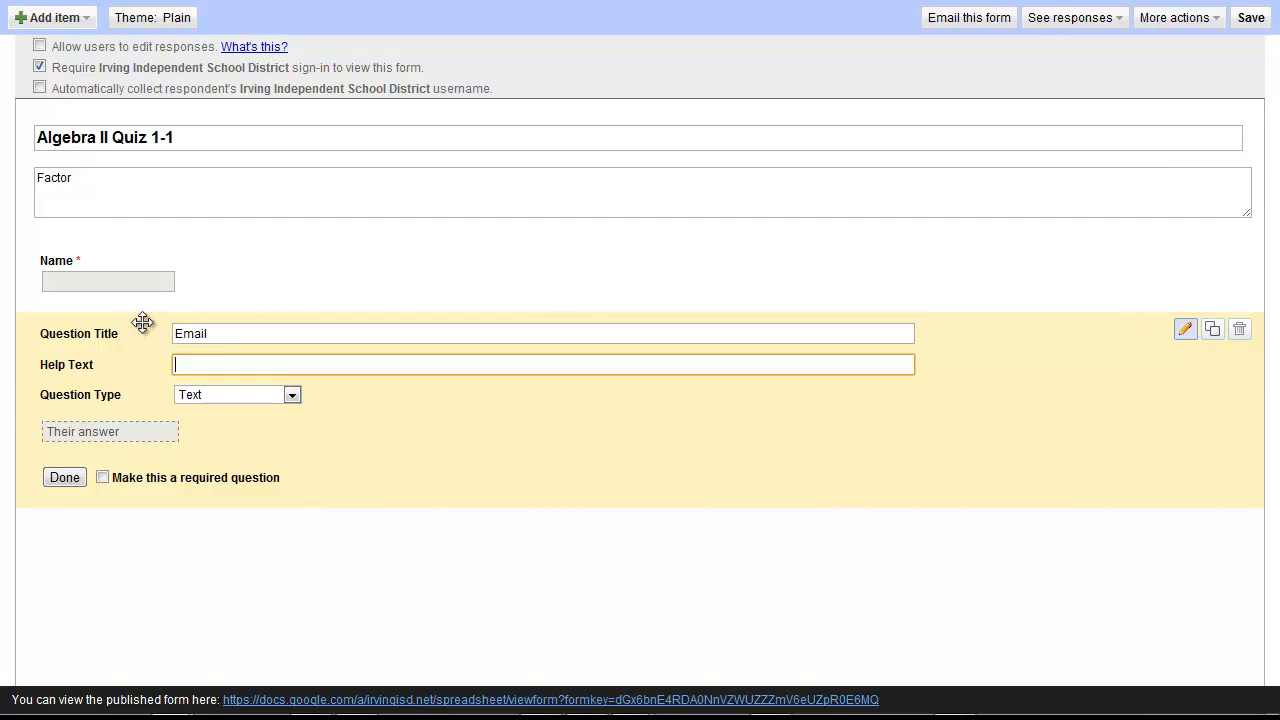
{"action": "left_click", "coordinate": [102, 477]}
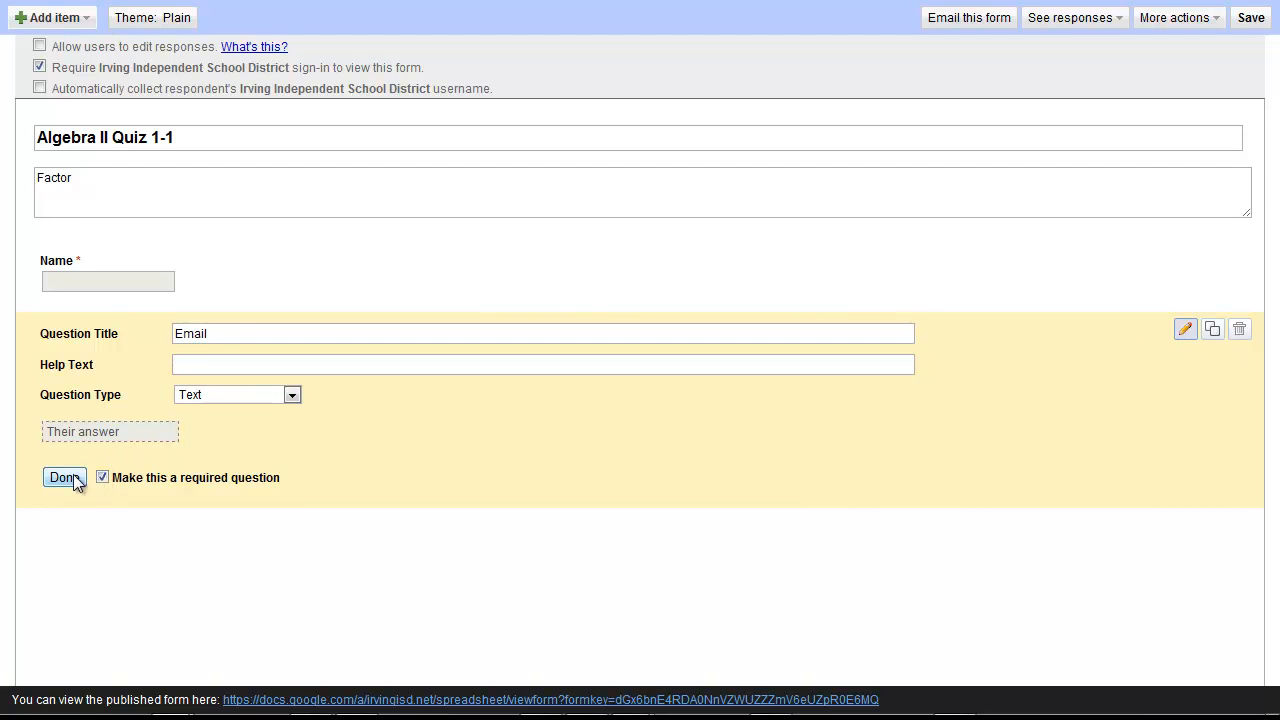
{"action": "left_click", "coordinate": [65, 477]}
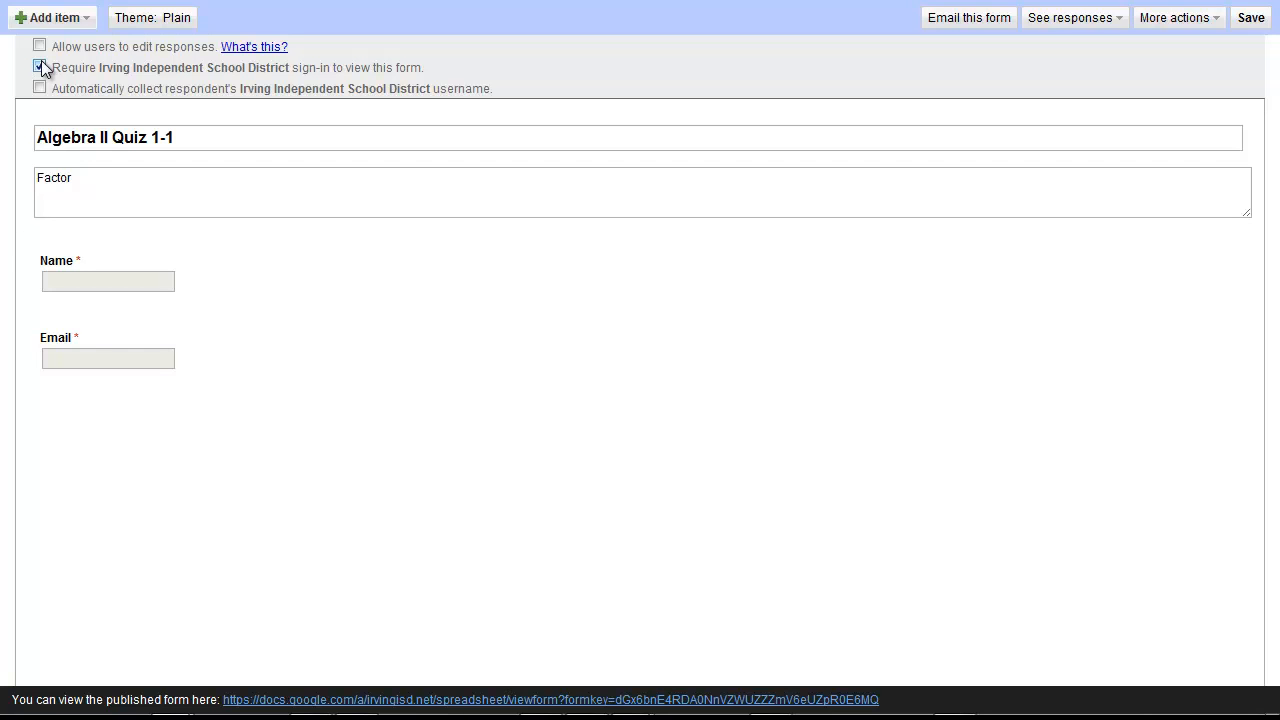
Add required text questions 4x^2 + 2x - 12 and x^3 - 64
{"action": "left_click", "coordinate": [55, 18]}
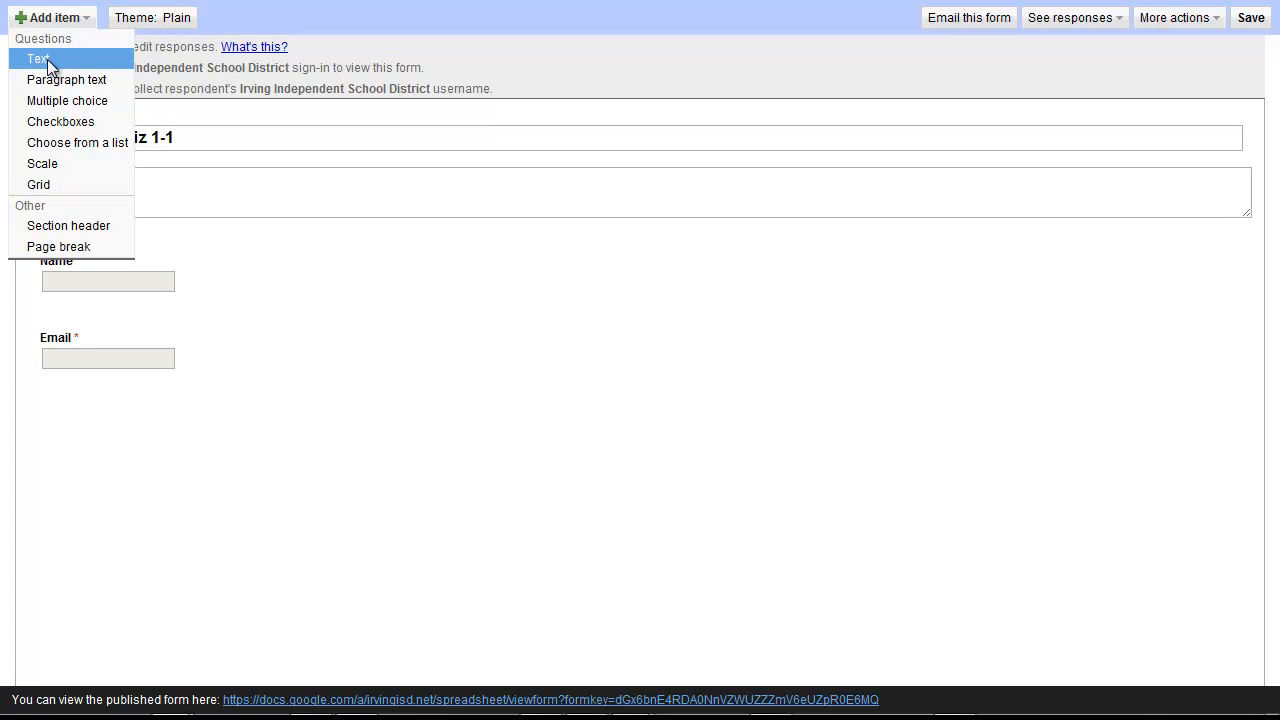
{"action": "left_click", "coordinate": [47, 59]}
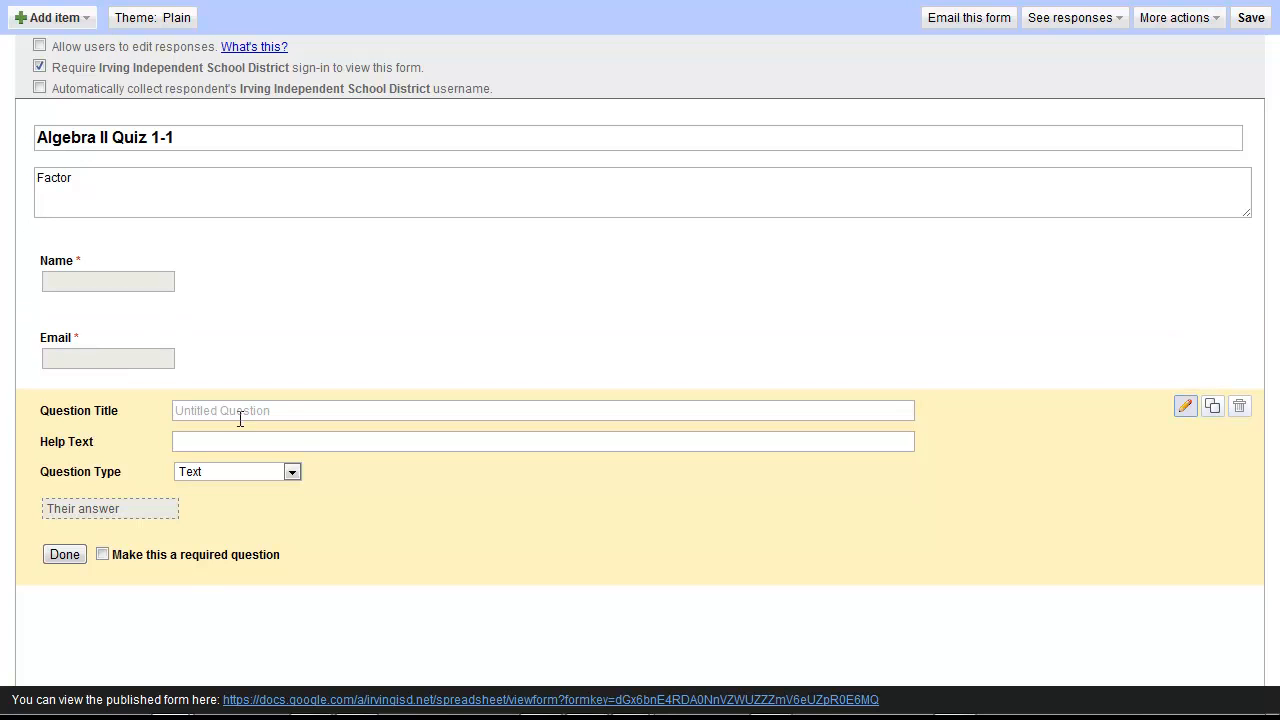
{"action": "left_click", "coordinate": [288, 417]}
{"action": "type", "text": "4x^2 + 2x - 12"}
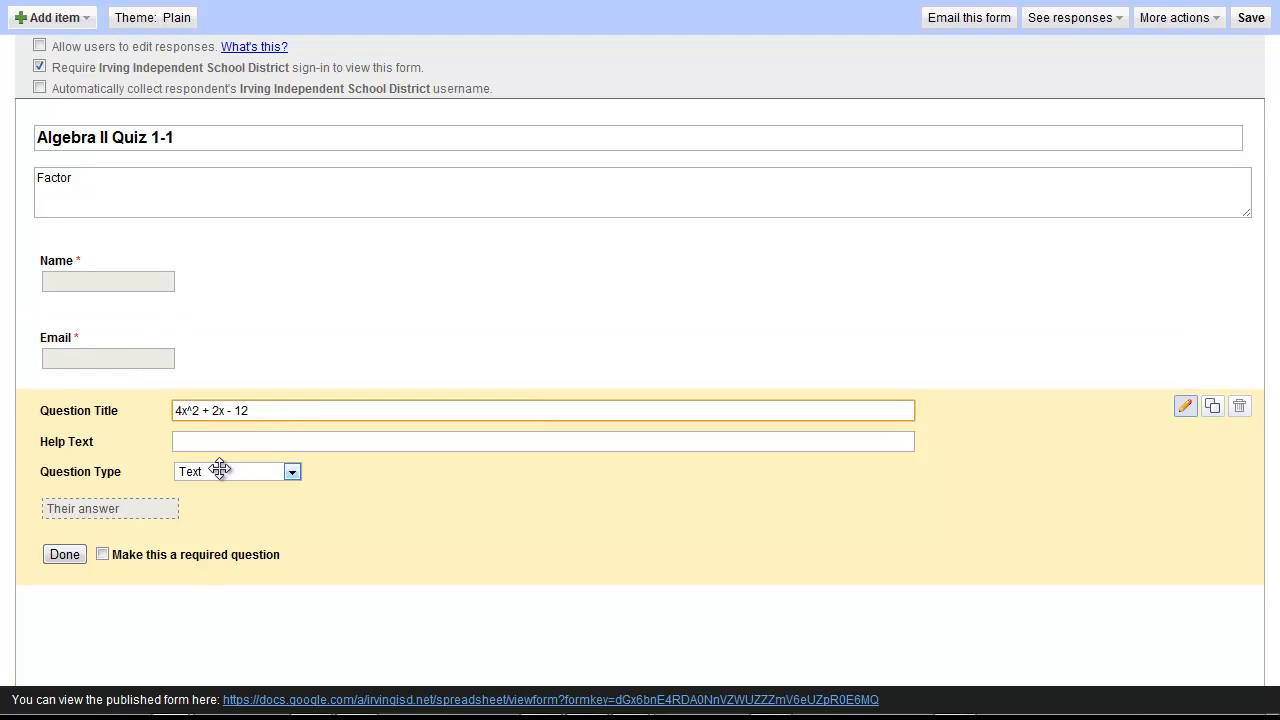
{"action": "left_click", "coordinate": [102, 554]}
{"action": "left_click", "coordinate": [65, 554]}
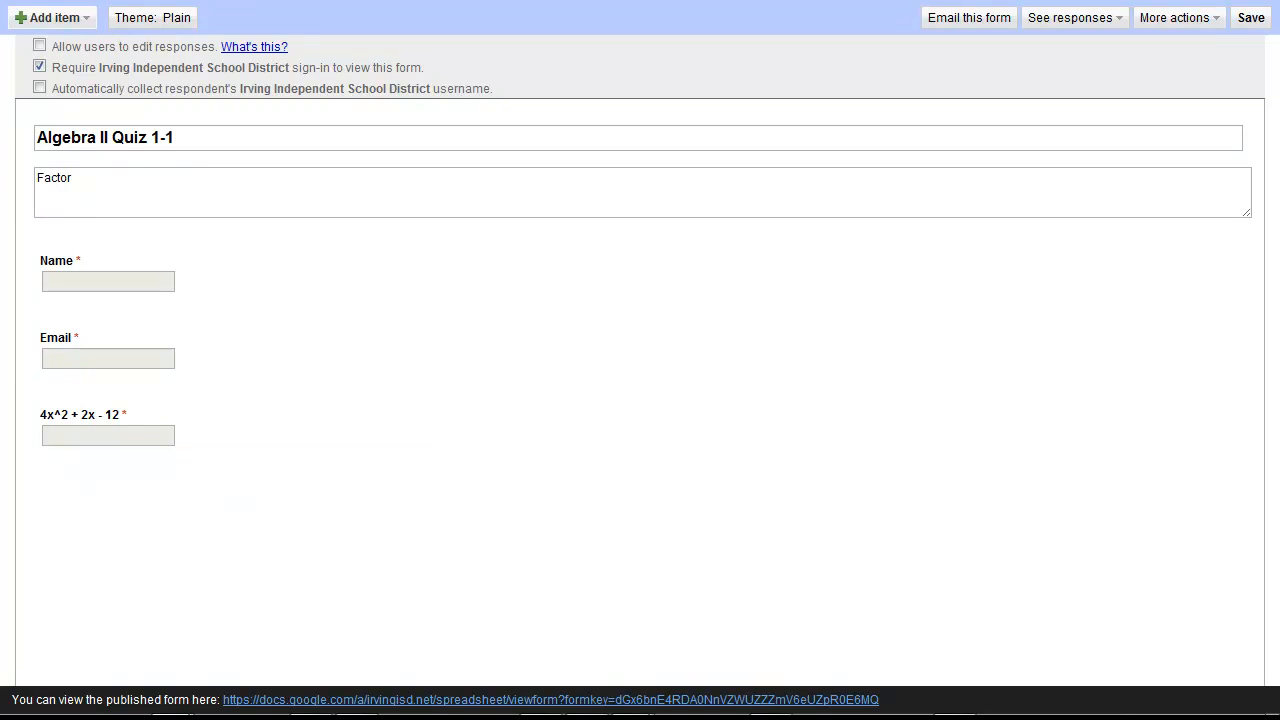
{"action": "left_click", "coordinate": [55, 18]}
{"action": "left_click", "coordinate": [71, 58]}
{"action": "left_click", "coordinate": [280, 486]}
{"action": "type", "text": "x^3 - 64"}
{"action": "left_click", "coordinate": [104, 629]}
{"action": "left_click", "coordinate": [64, 631]}
Add required text questions 4x^2 - 18x + 8 and x^3 + 64
{"action": "left_click", "coordinate": [55, 18]}
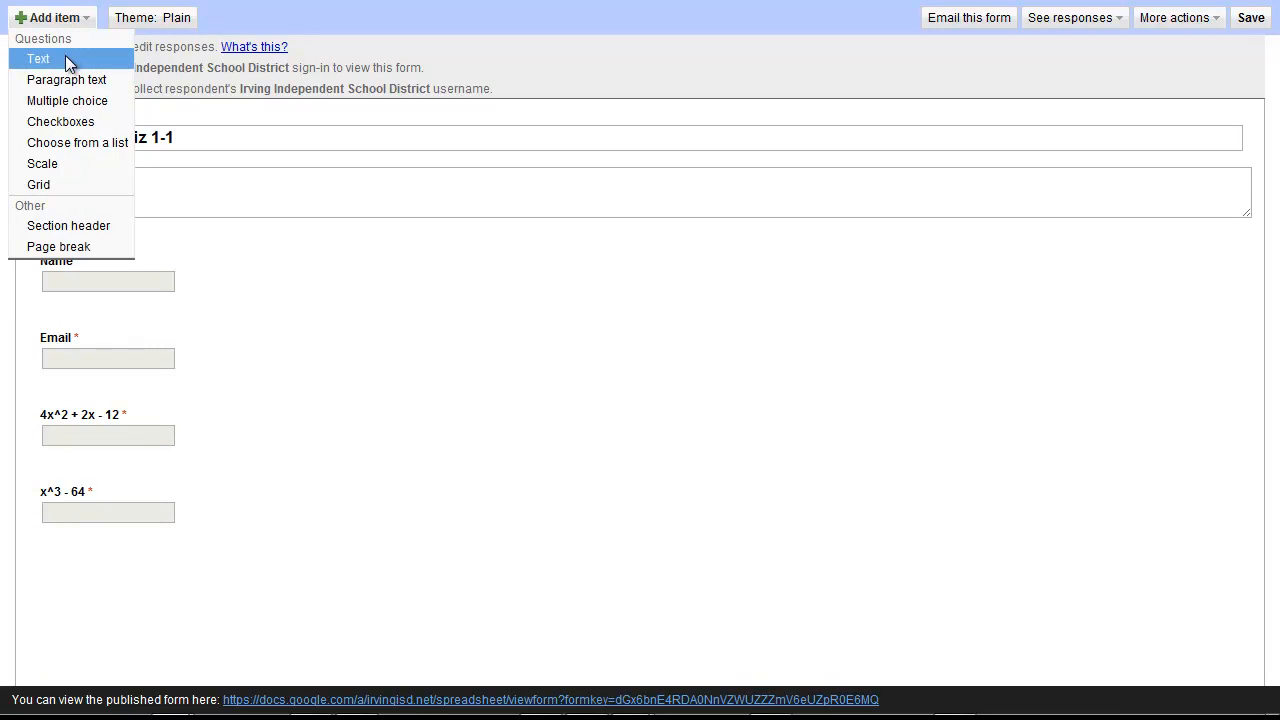
{"action": "left_click", "coordinate": [67, 54]}
{"action": "left_click", "coordinate": [202, 496]}
{"action": "type", "text": "4x^2 - 18x + 8"}
{"action": "left_click", "coordinate": [102, 655]}
{"action": "left_click", "coordinate": [64, 655]}
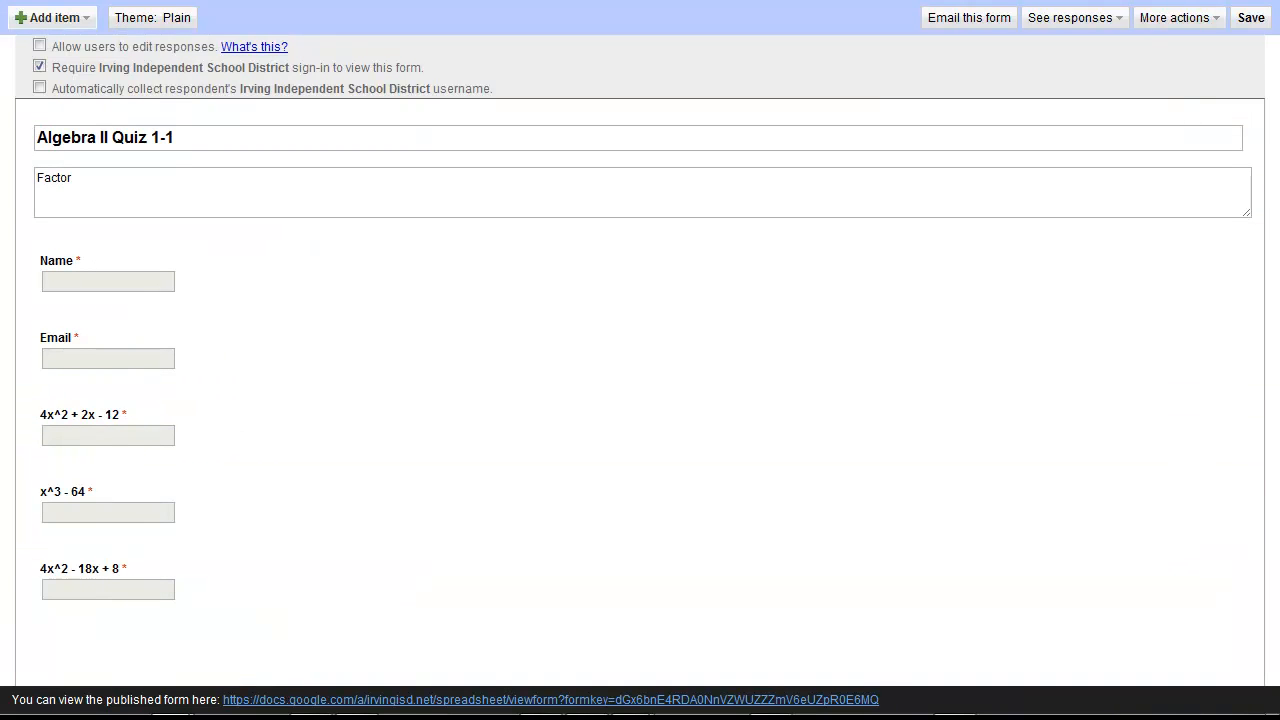
{"action": "left_click", "coordinate": [55, 18]}
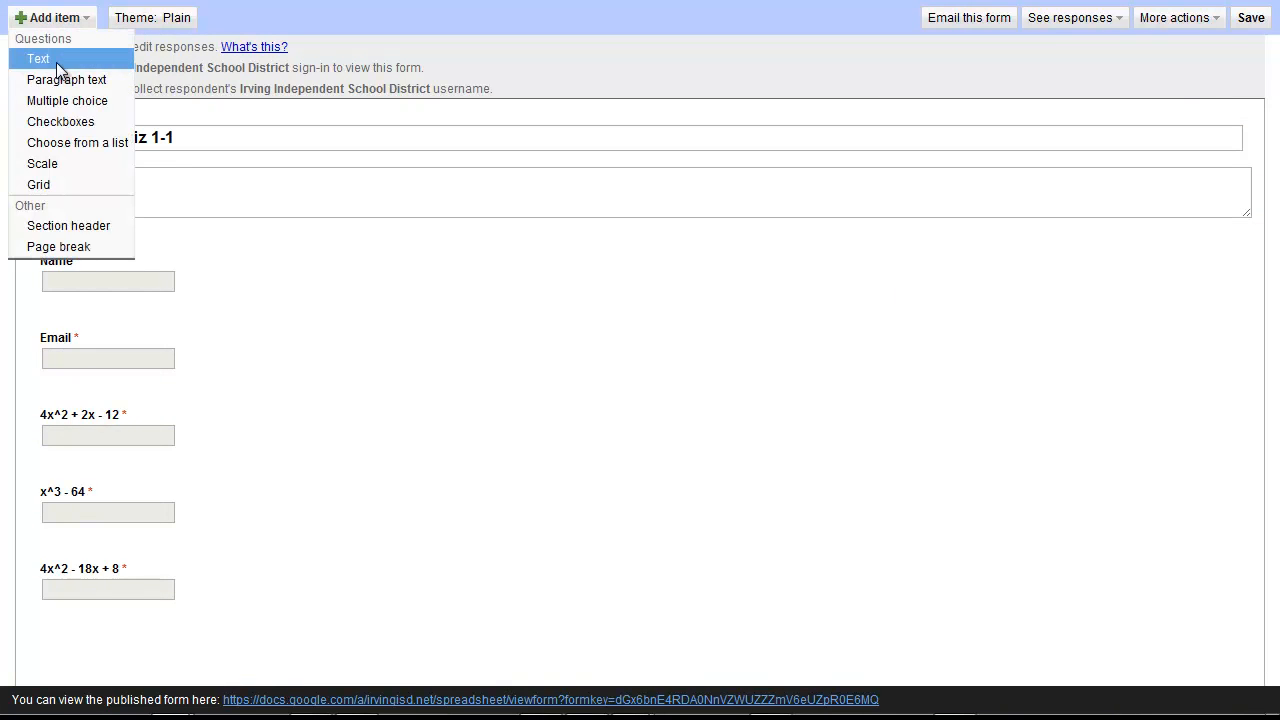
{"action": "left_click", "coordinate": [56, 57]}
{"action": "left_click", "coordinate": [215, 516]}
{"action": "type", "text": "x^3 + 64"}
{"action": "left_click", "coordinate": [102, 655]}
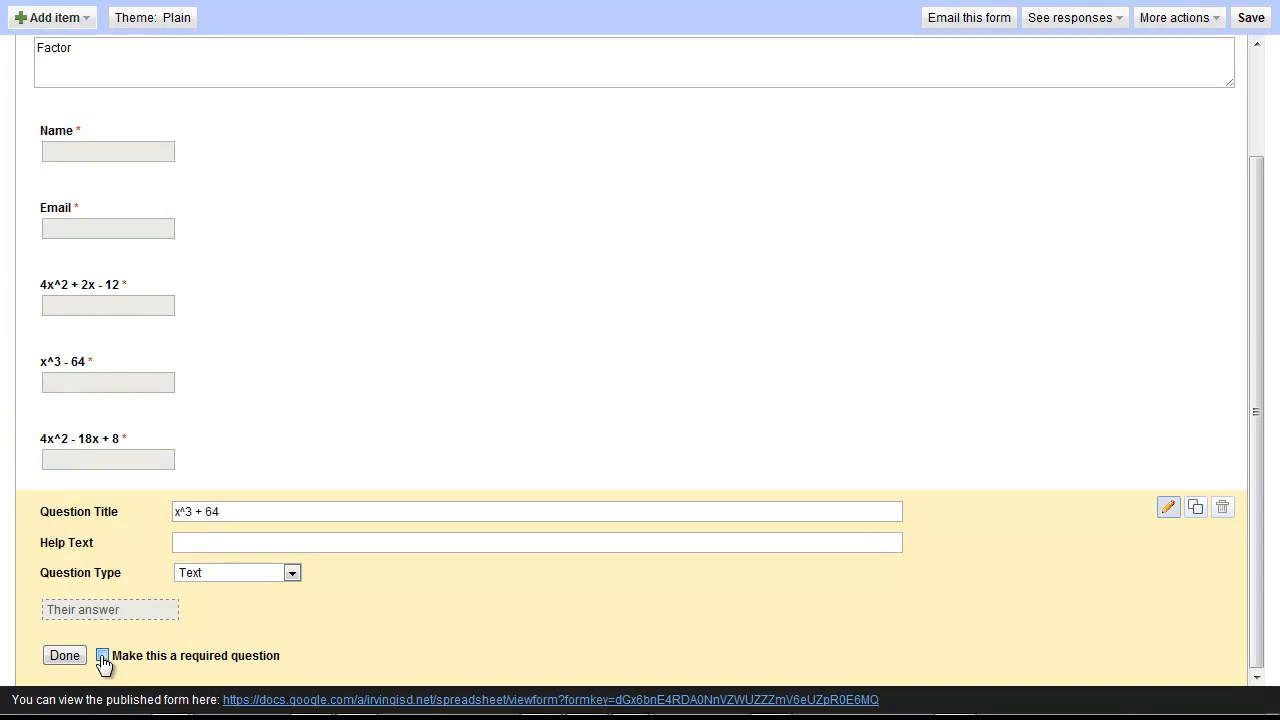
{"action": "left_click", "coordinate": [64, 655]}
{"action": "left_click", "coordinate": [55, 18]}
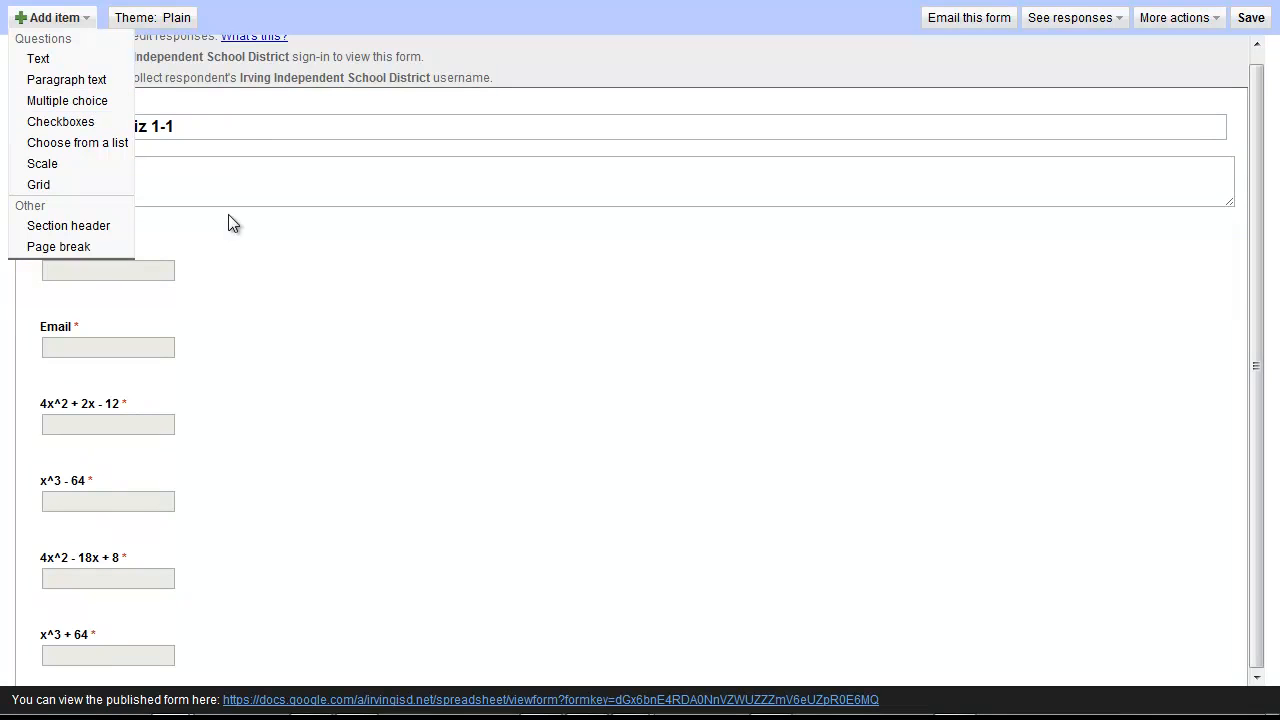
{"action": "left_click", "coordinate": [607, 100]}
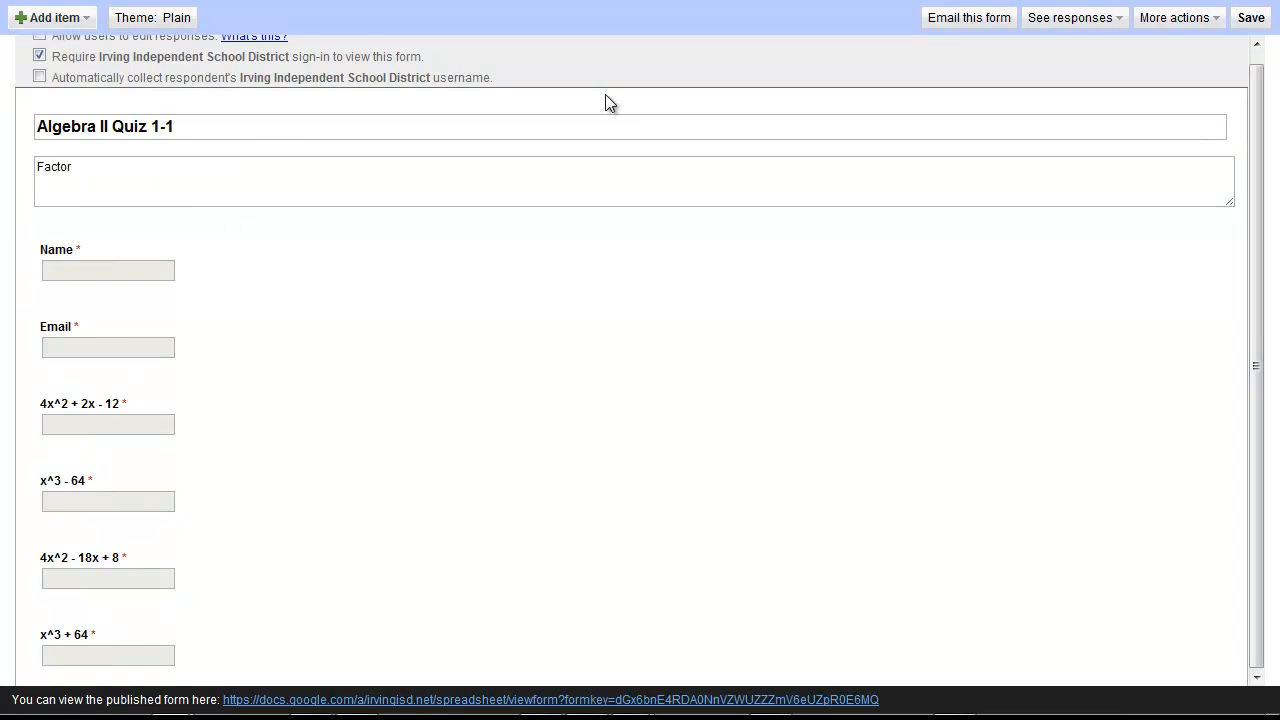
Turn off required district sign-in, confirm outside access, save, and open the published form
{"action": "scroll", "coordinate": [605, 94], "scroll_direction": "up", "scroll_amount": 1}
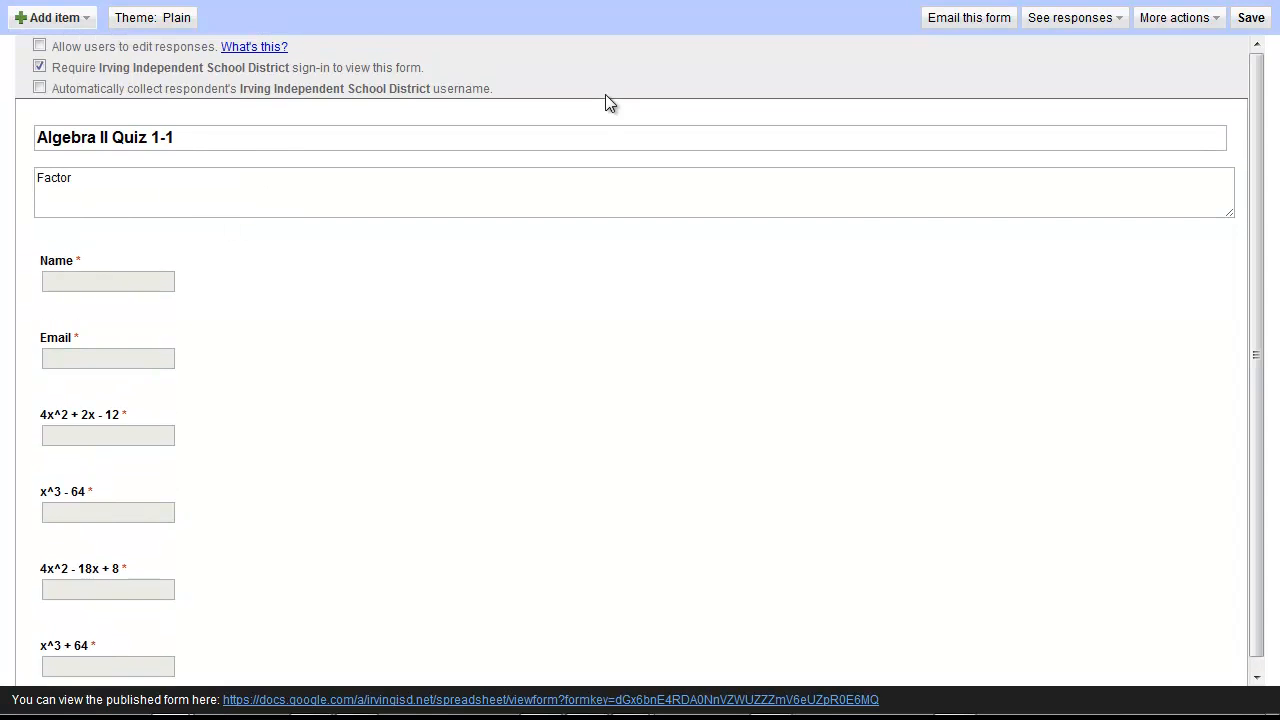
{"action": "left_click", "coordinate": [39, 67]}
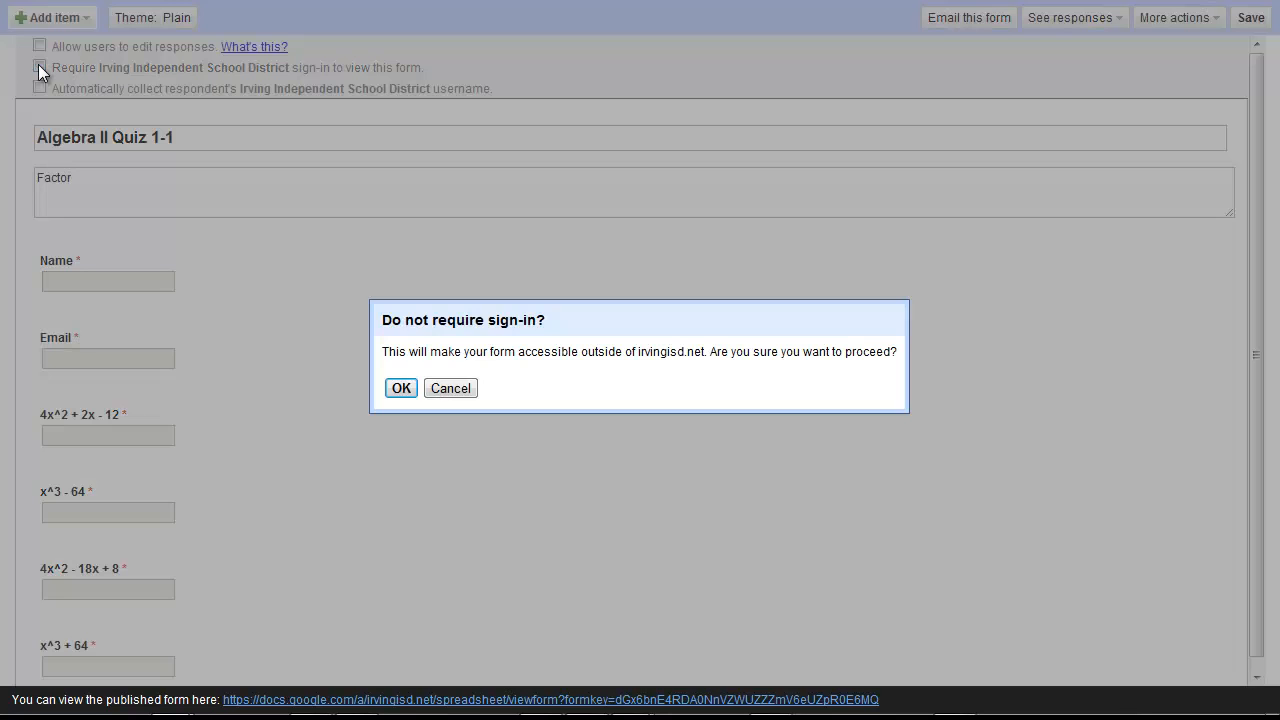
{"action": "left_click", "coordinate": [401, 388]}
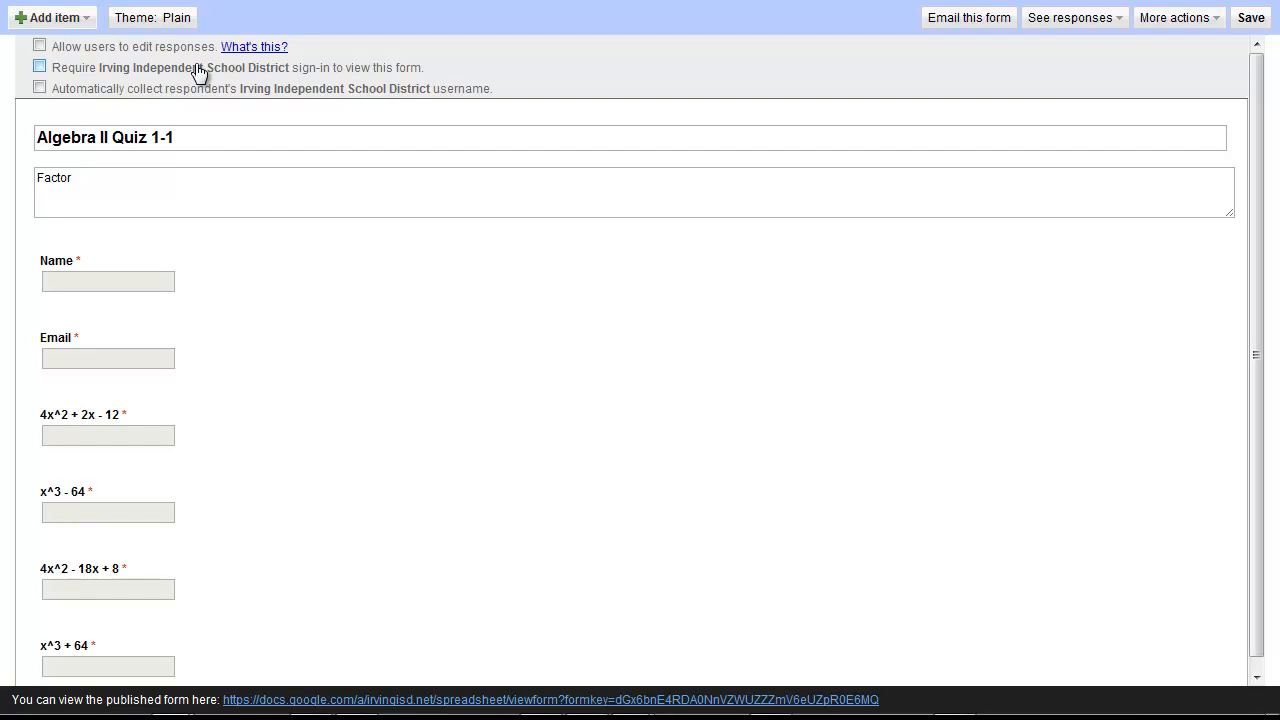
{"action": "left_click", "coordinate": [1251, 20]}
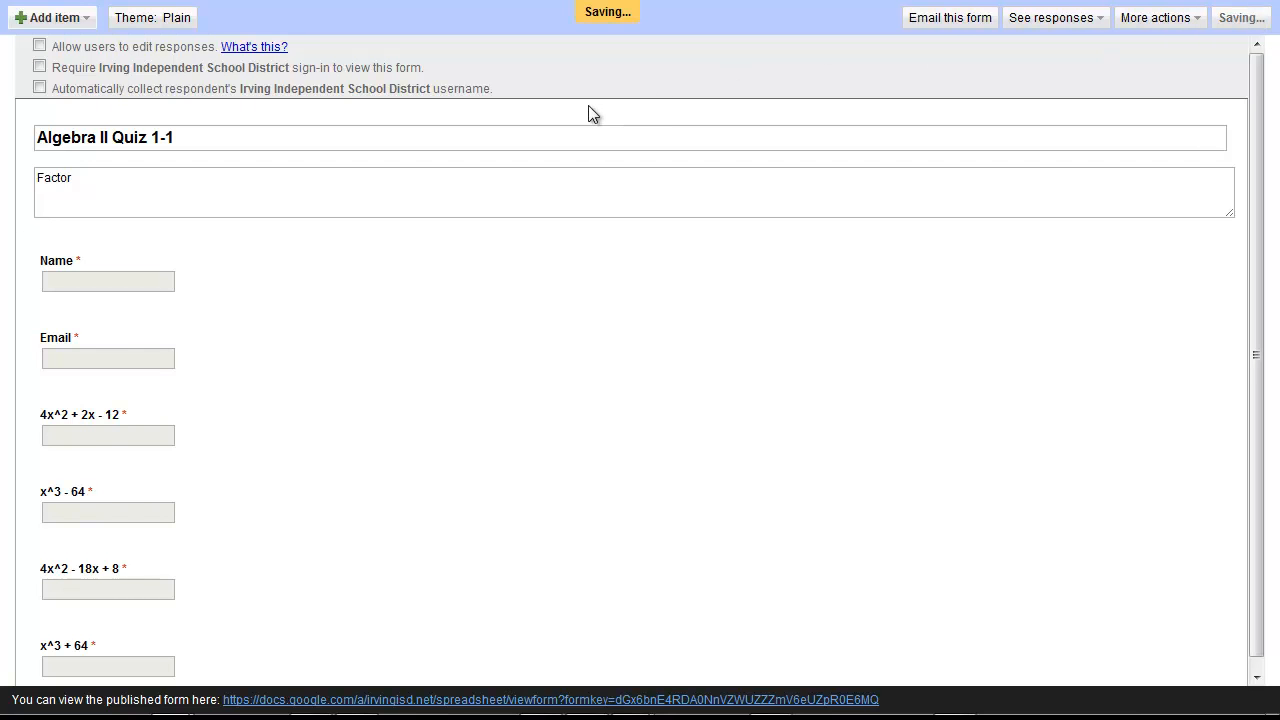
{"action": "scroll", "coordinate": [452, 399], "scroll_direction": "down", "scroll_amount": 2}
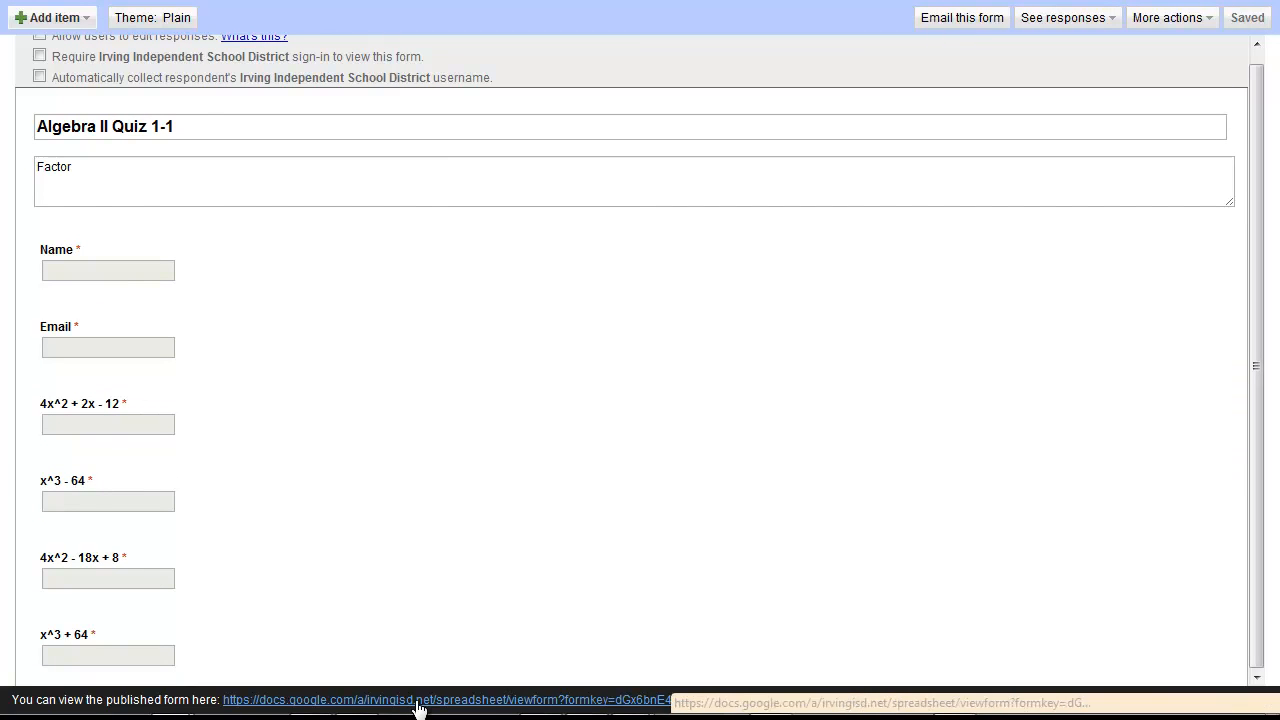
{"action": "left_click", "coordinate": [346, 702]}
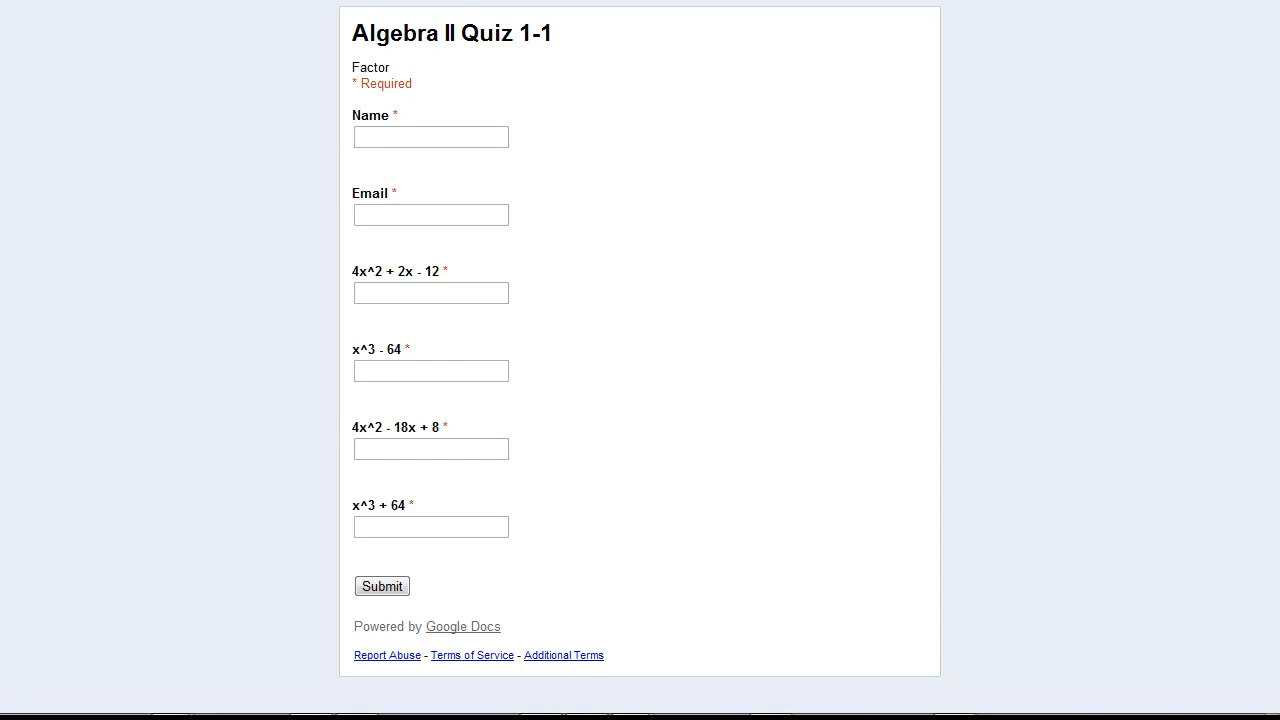
Enter the student's name and e-mail address in the quiz
{"action": "left_click", "coordinate": [409, 142]}
{"action": "type", "text": "Keith"}
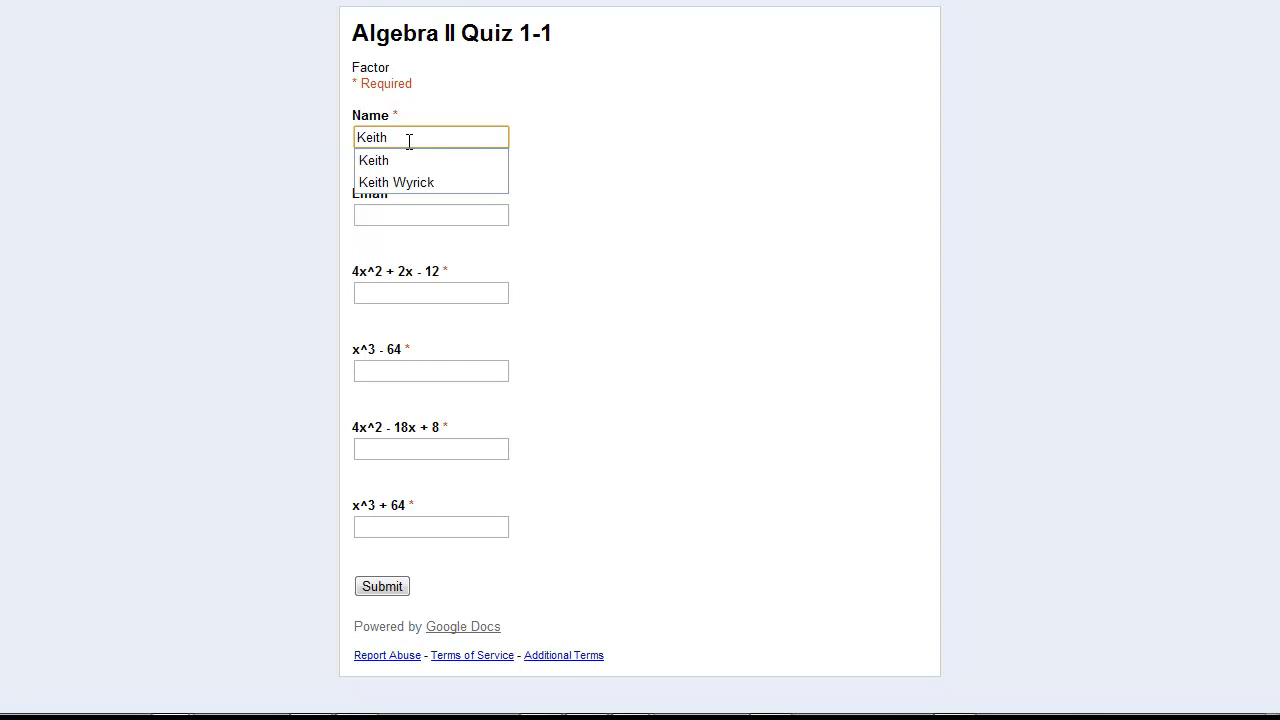
{"action": "key", "text": "Tab"}
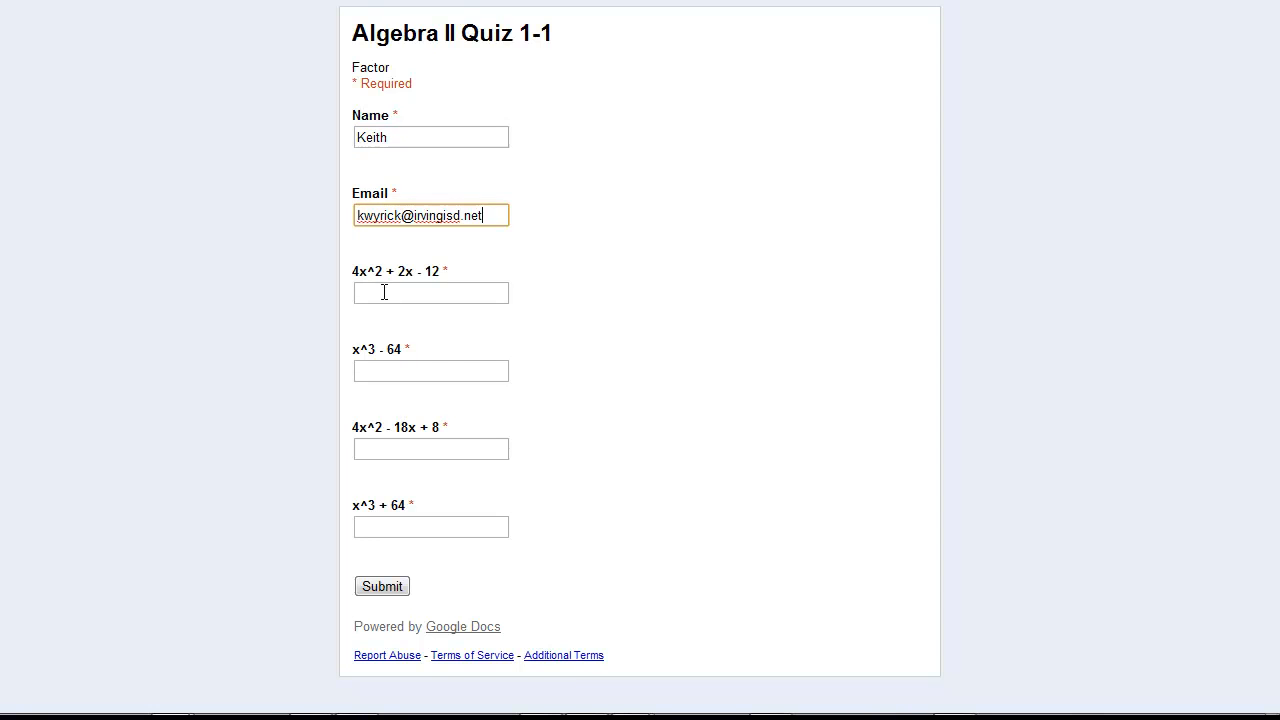
Answer 2(x+2)(2x-3), (x-4)(x^2+4x+16), 2(x-4)(2x-1), (x+4)(x^2-4x+16) and submit
{"action": "left_click", "coordinate": [385, 288]}
{"action": "type", "text": "2(x+2)"}
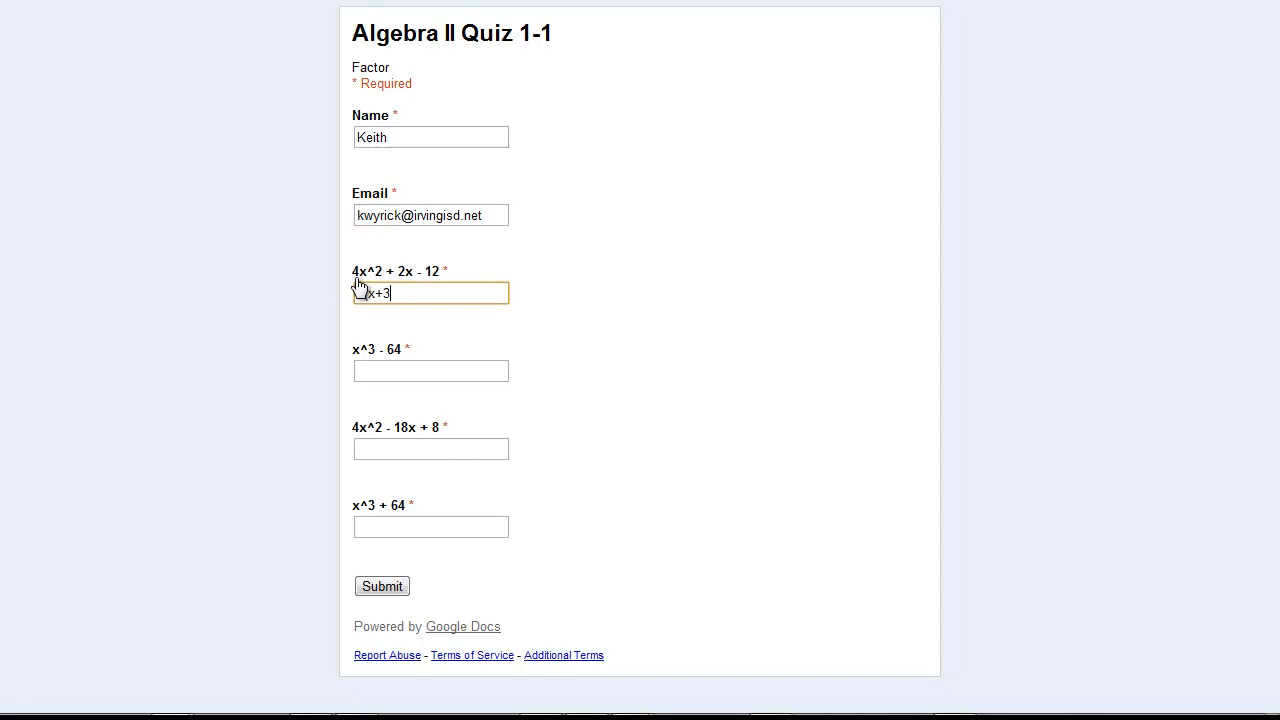
{"action": "type", "text": "(2x-3)"}
{"action": "left_click", "coordinate": [384, 370]}
{"action": "type", "text": "(x-"}
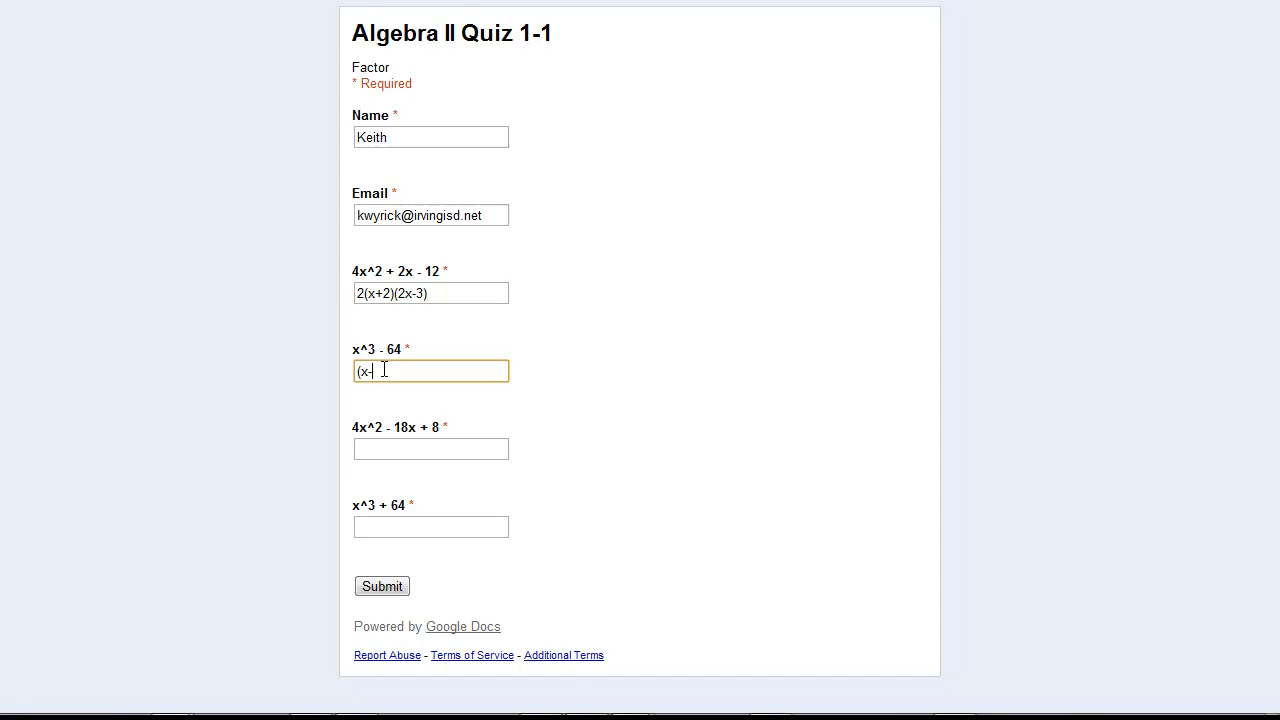
{"action": "type", "text": "4)(x^2+4x+16)"}
{"action": "left_click", "coordinate": [409, 448]}
{"action": "type", "text": "2(x-4"}
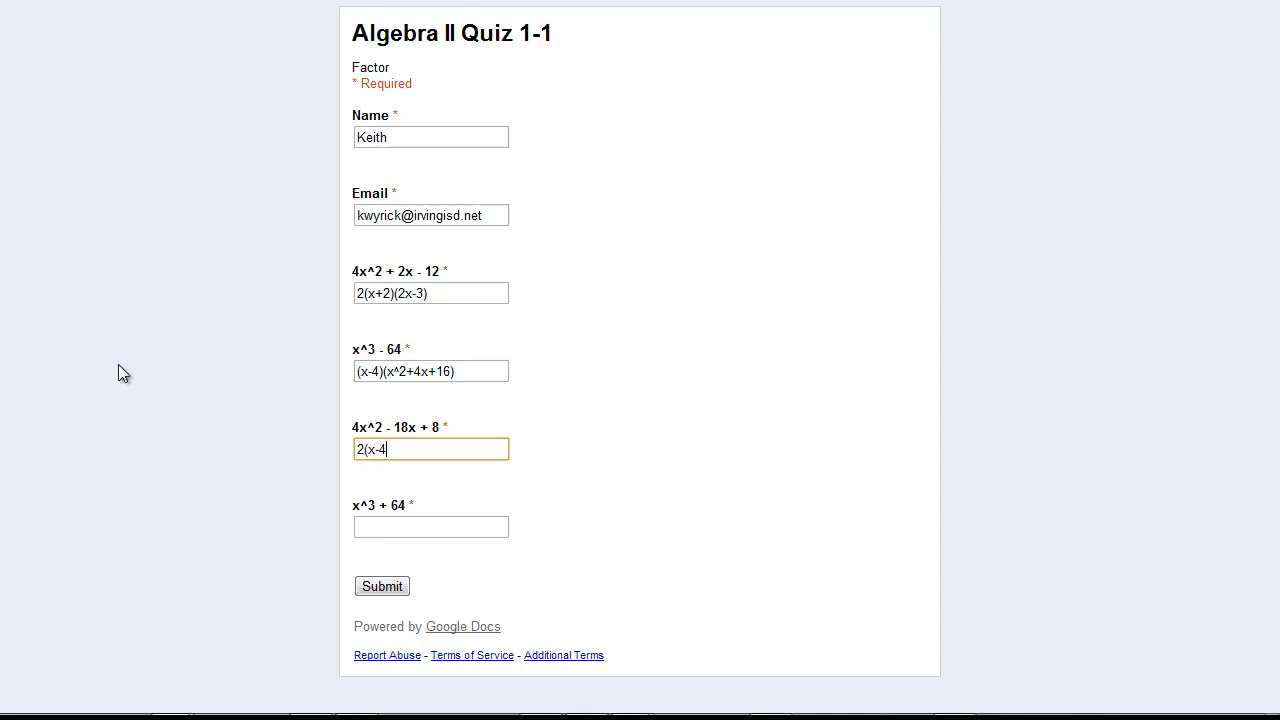
{"action": "type", "text": ")(2x-1)"}
{"action": "left_click", "coordinate": [374, 528]}
{"action": "type", "text": "(x+4)(x^2"}
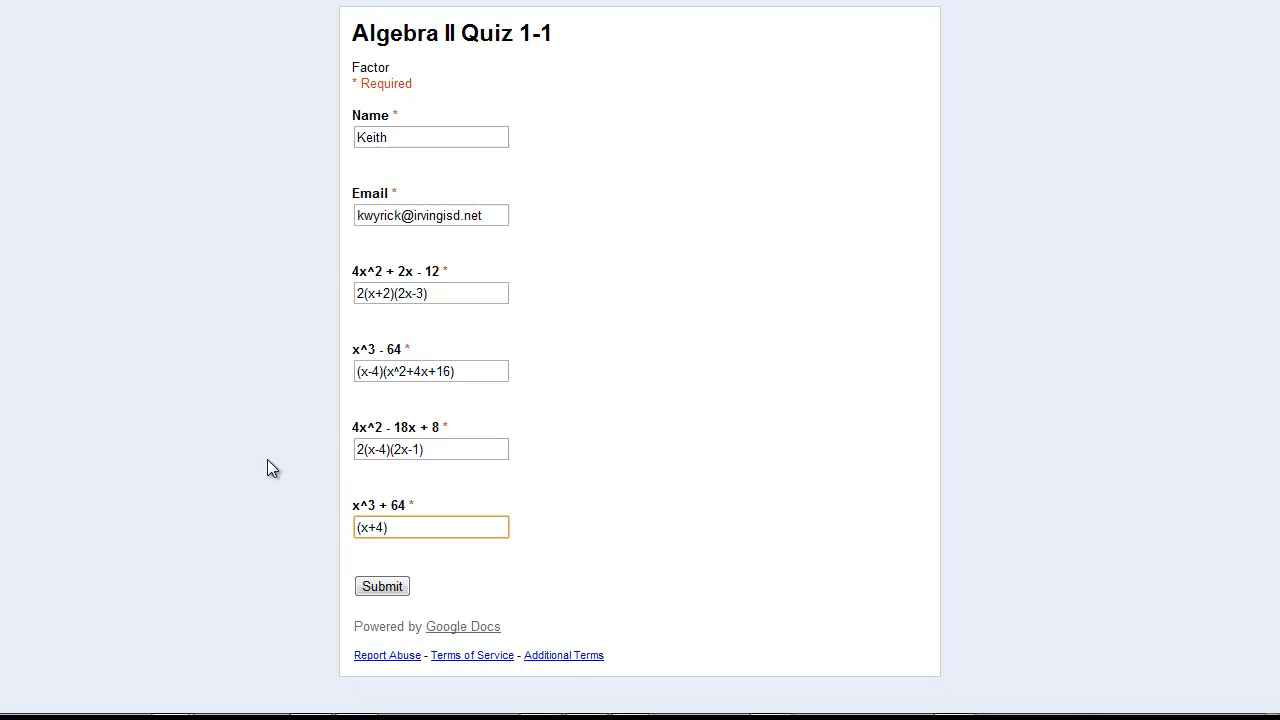
{"action": "type", "text": "-4x+16)"}
{"action": "left_click", "coordinate": [369, 588]}
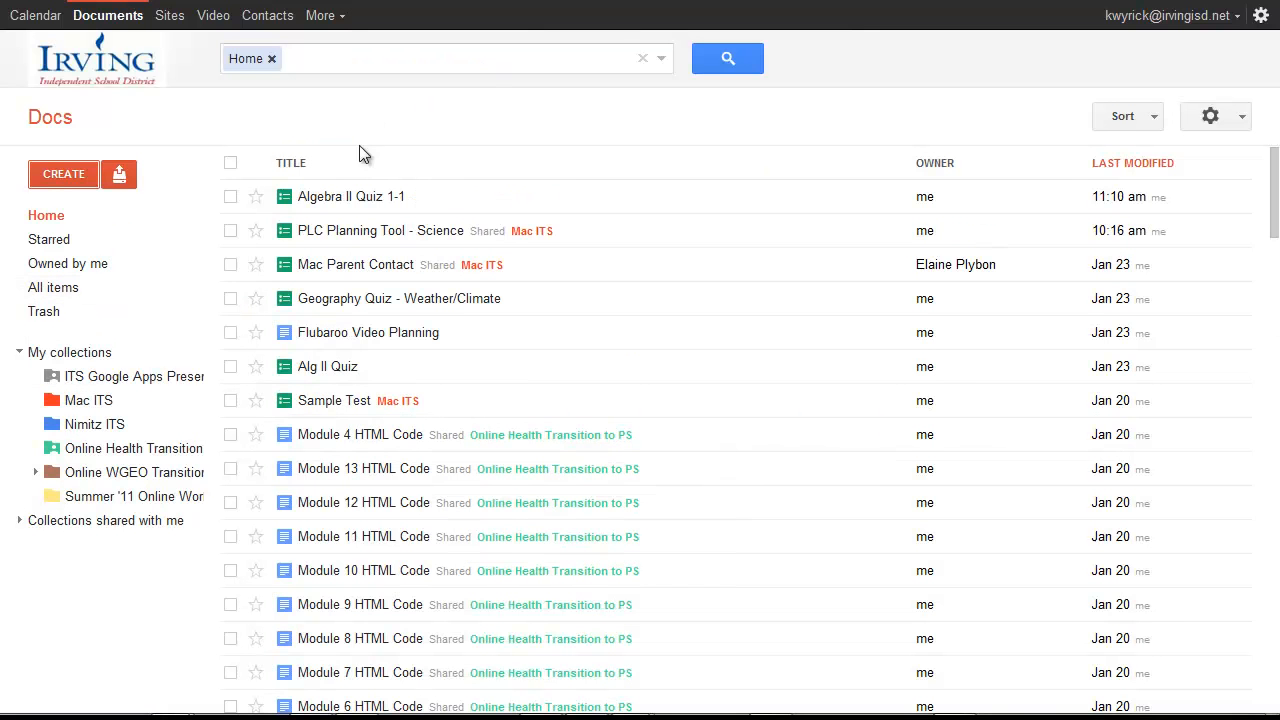
Open the Algebra II Quiz 1-1 spreadsheet from the Docs list
{"action": "left_click", "coordinate": [338, 200]}
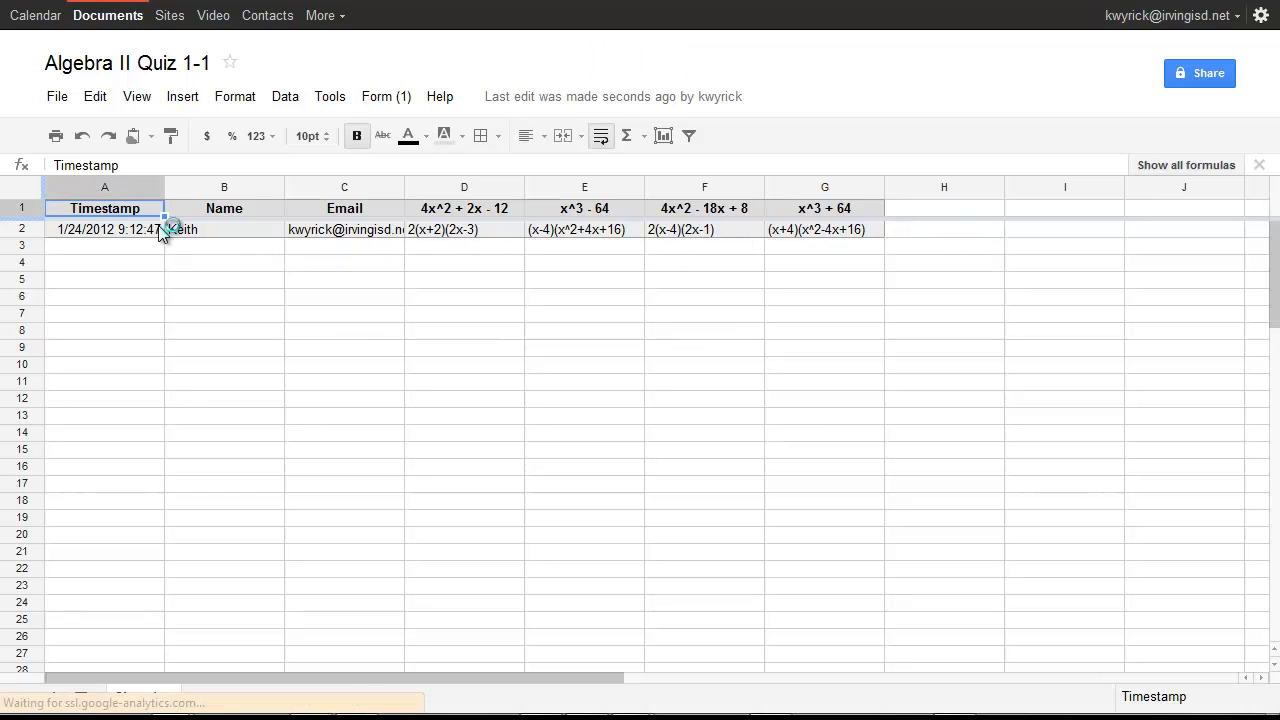
Go to the live Algebra II Quiz 1-1 form and select its full web address
{"action": "left_click", "coordinate": [386, 100]}
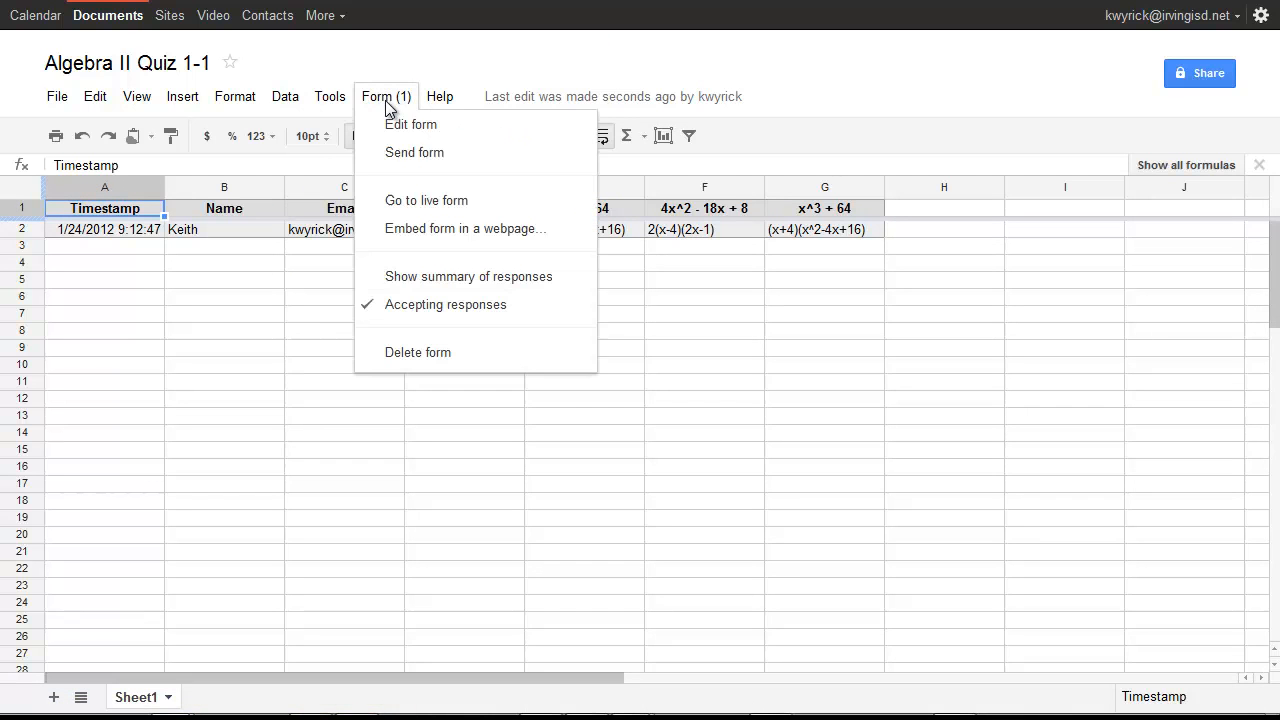
{"action": "left_click", "coordinate": [410, 202]}
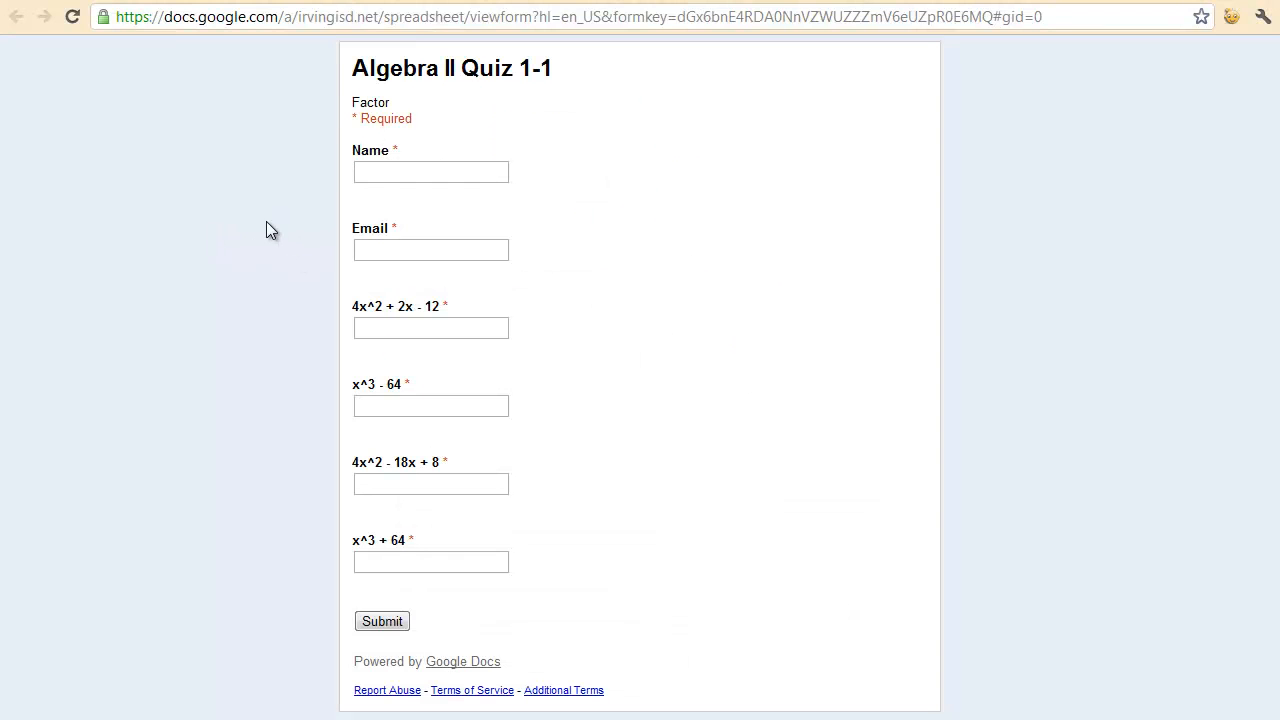
{"action": "left_click", "coordinate": [255, 18]}
{"action": "key", "text": "ctrl+c"}
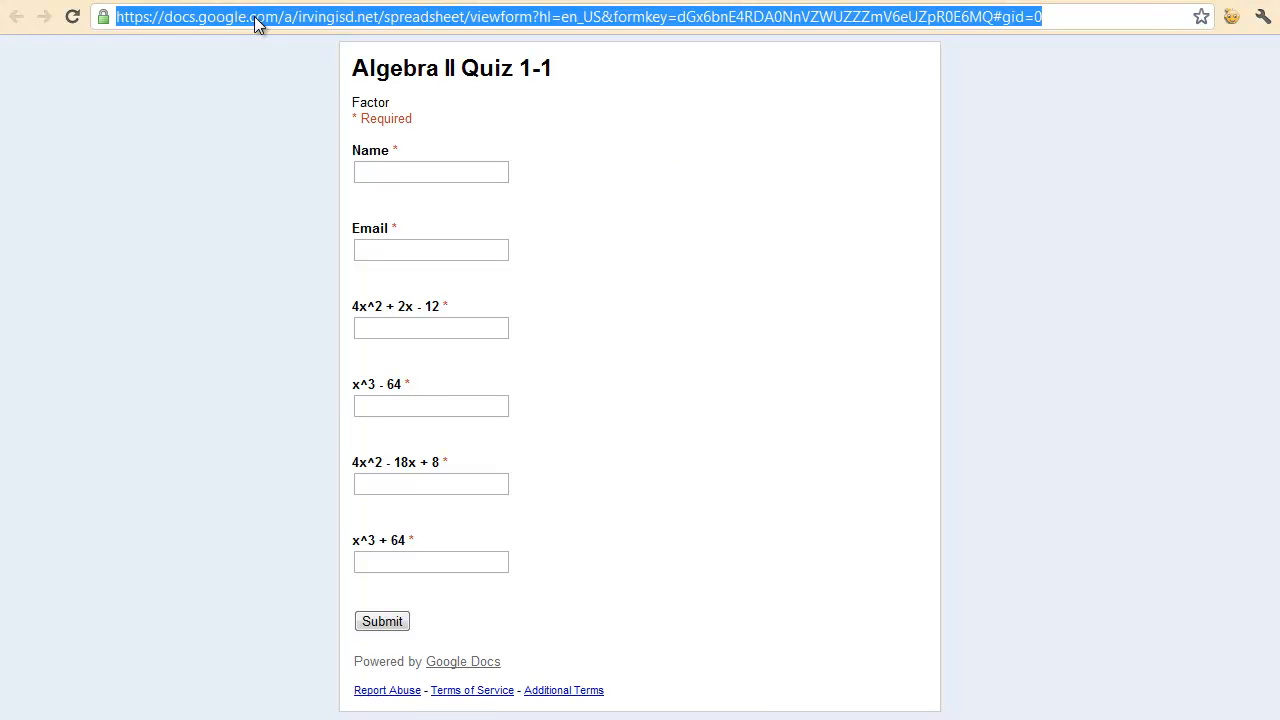
{"action": "key", "text": "ctrl+t"}
On bit.ly, paste the form's long URL and select the short link bit.ly/zut8ke
{"action": "type", "text": "bit"}
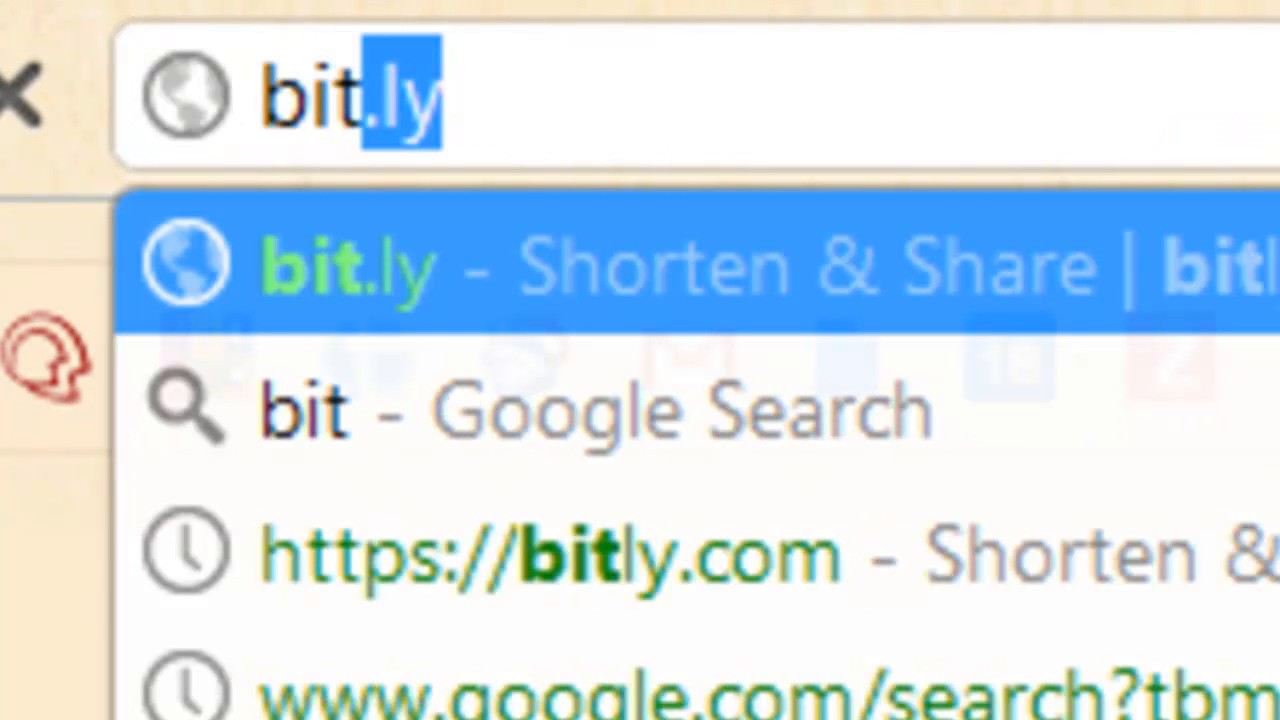
{"action": "type", "text": ".ly"}
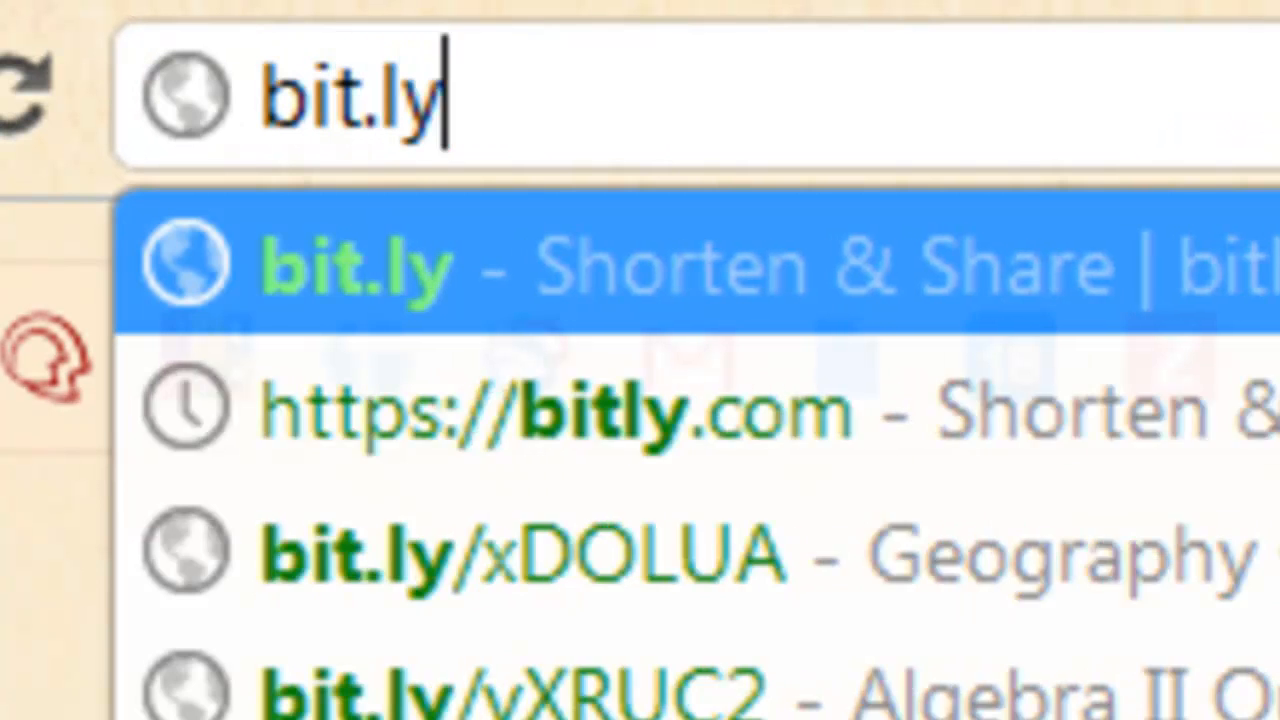
{"action": "key", "text": "Return"}
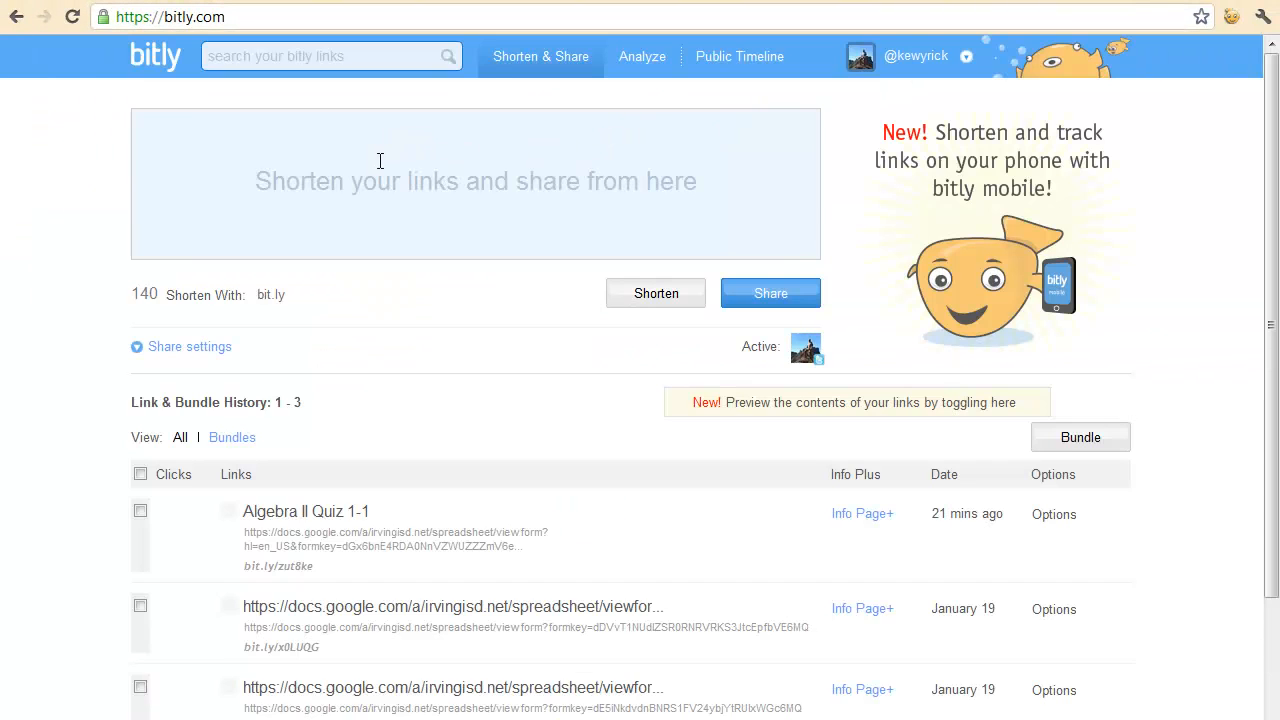
{"action": "key", "text": "ctrl+v"}
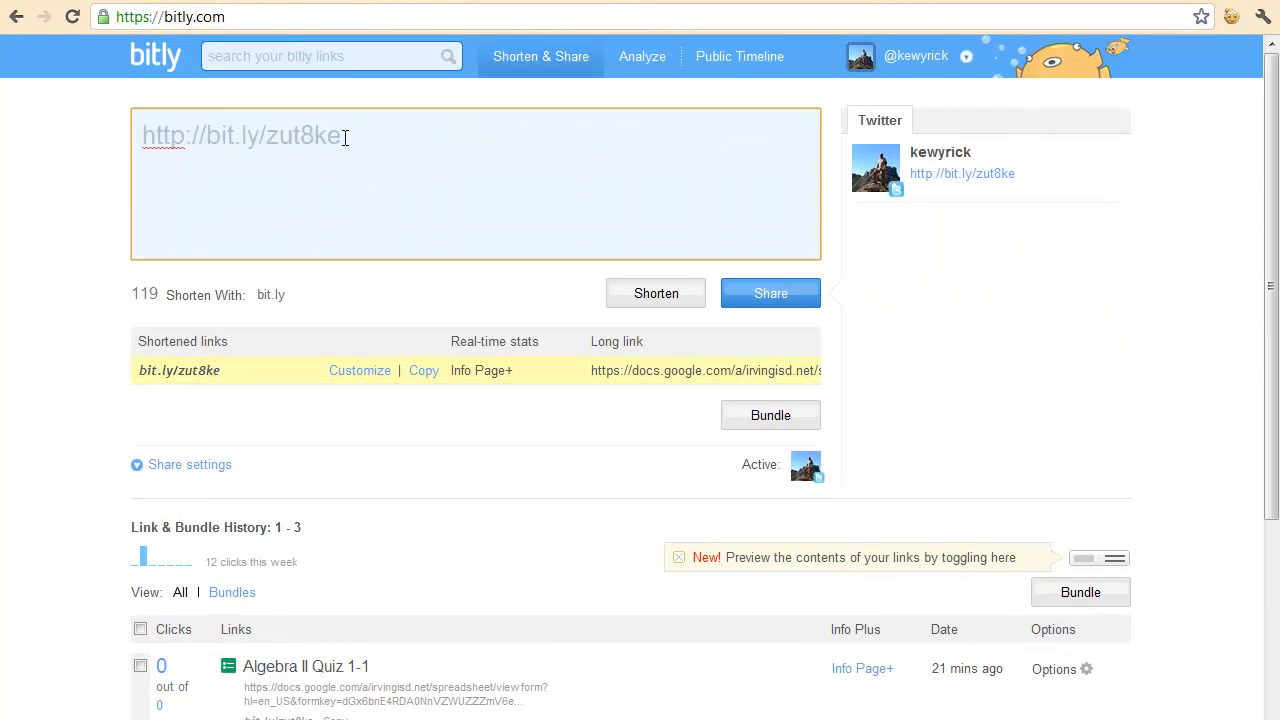
{"action": "mouse_move", "coordinate": [345, 138]}
{"action": "left_mouse_down"}
{"action": "mouse_move", "coordinate": [147, 136]}
{"action": "mouse_move", "coordinate": [338, 137]}
{"action": "left_mouse_up"}
{"action": "left_click", "coordinate": [215, 138]}
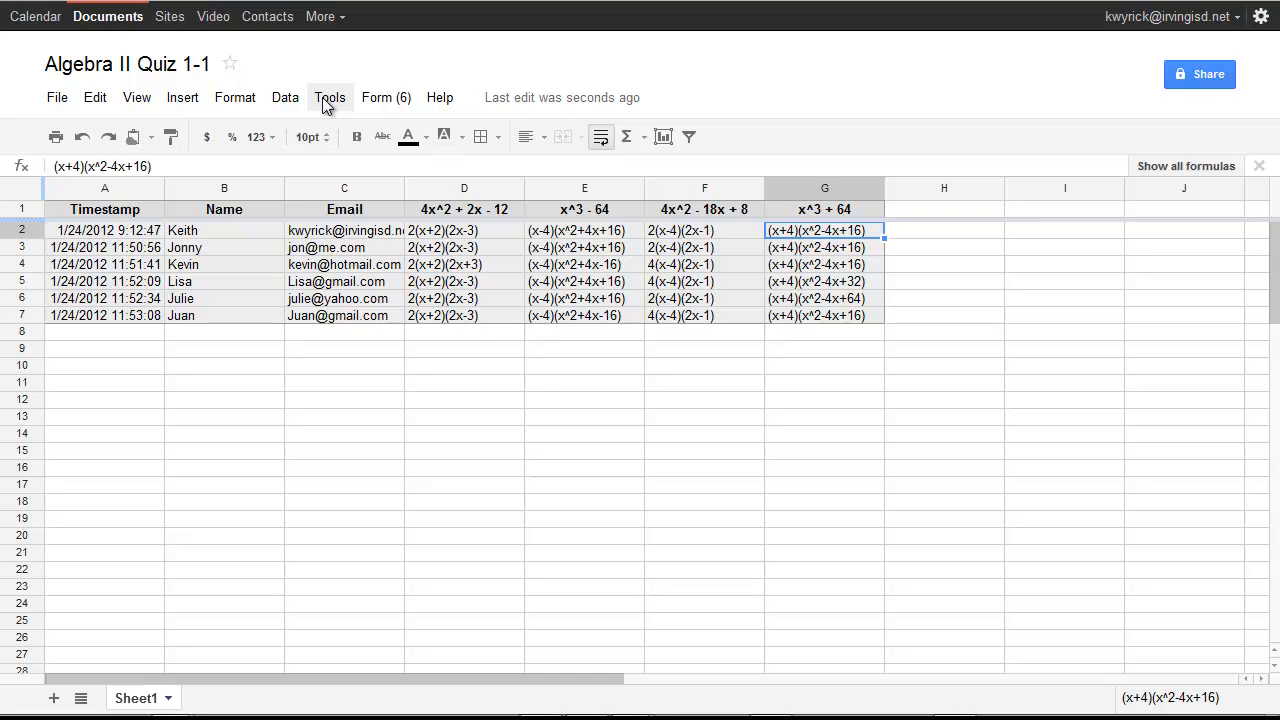
Search the Script gallery for 'flubaroo' and install the Flubaroo script
{"action": "left_click", "coordinate": [329, 98]}
{"action": "left_click", "coordinate": [388, 176]}
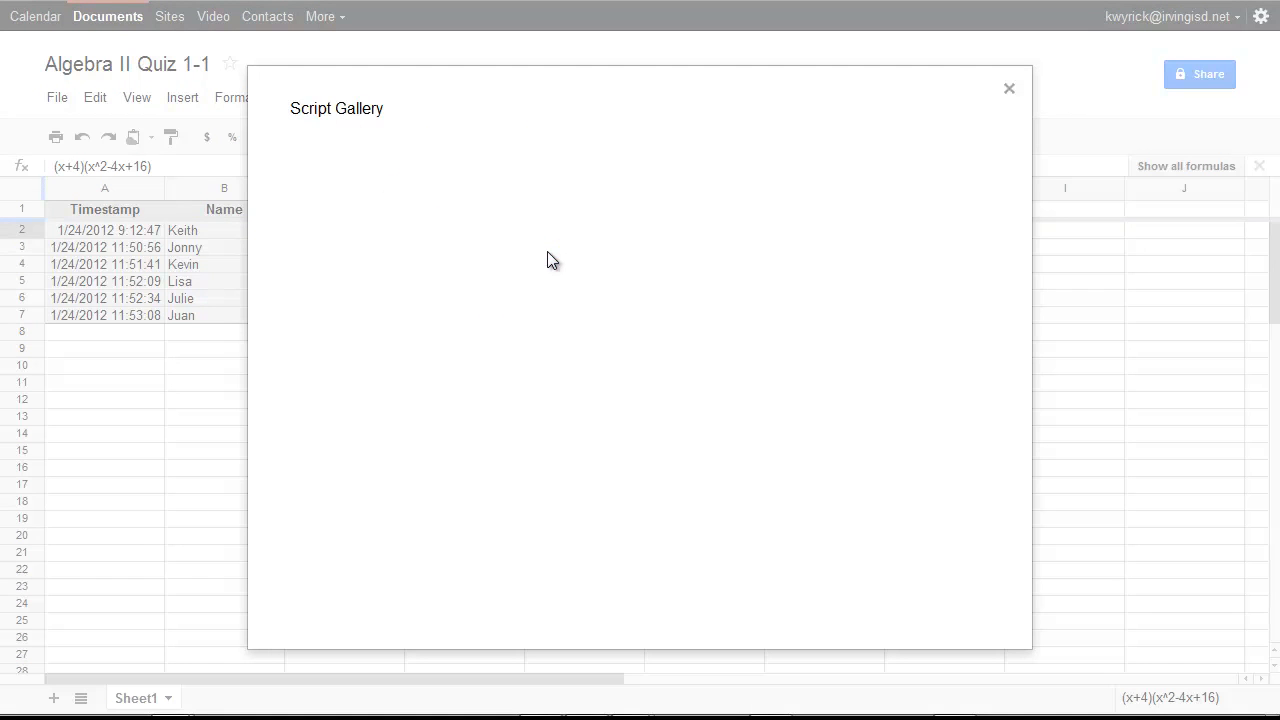
{"action": "left_click", "coordinate": [576, 168]}
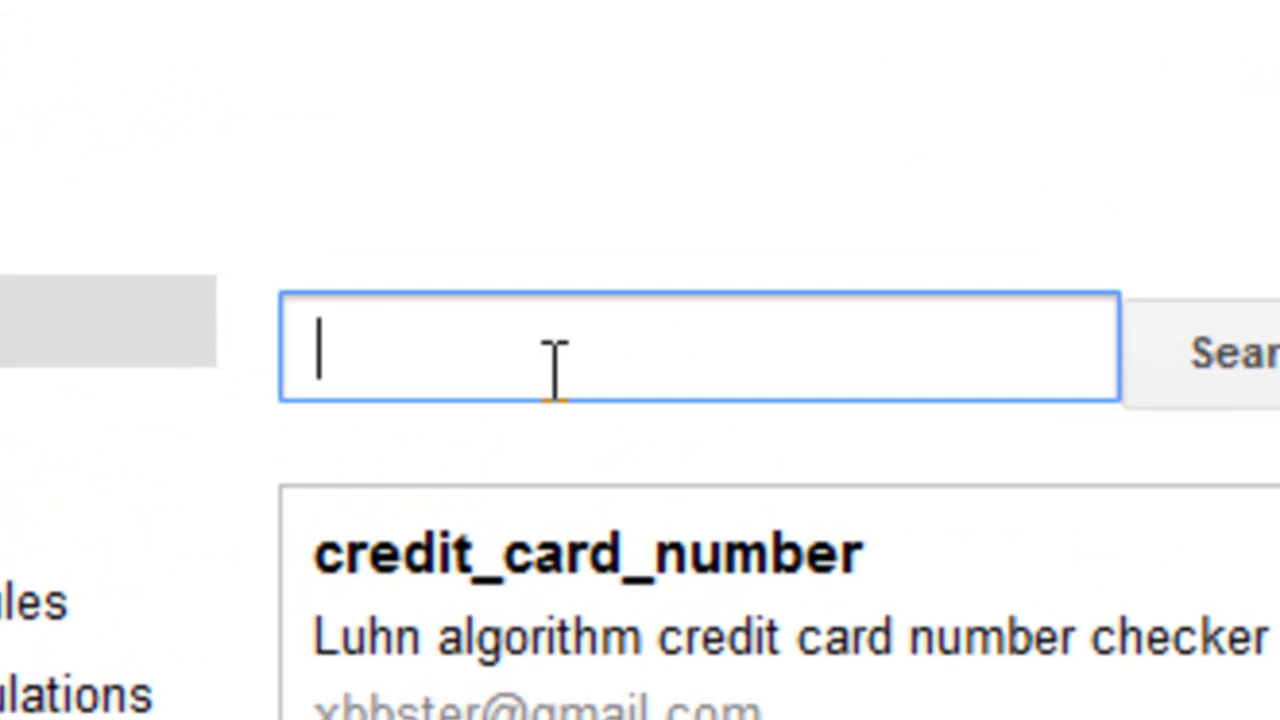
{"action": "type", "text": "flubaro"}
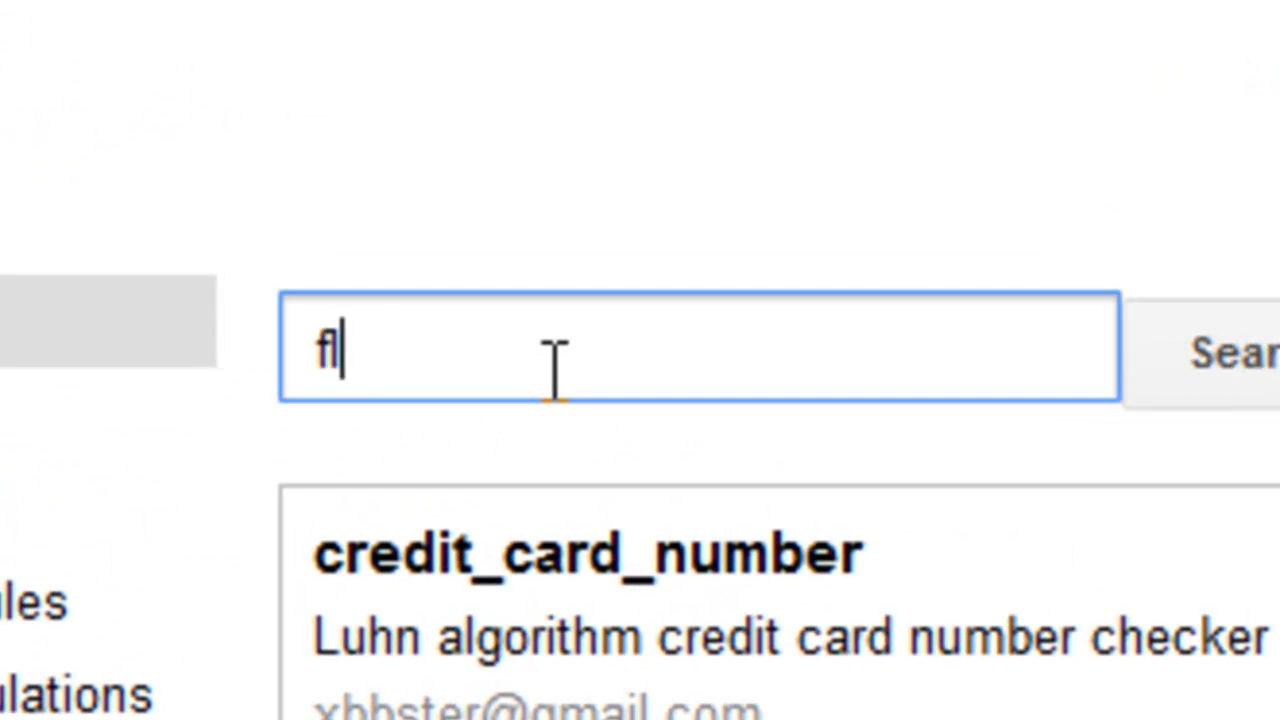
{"action": "type", "text": "o"}
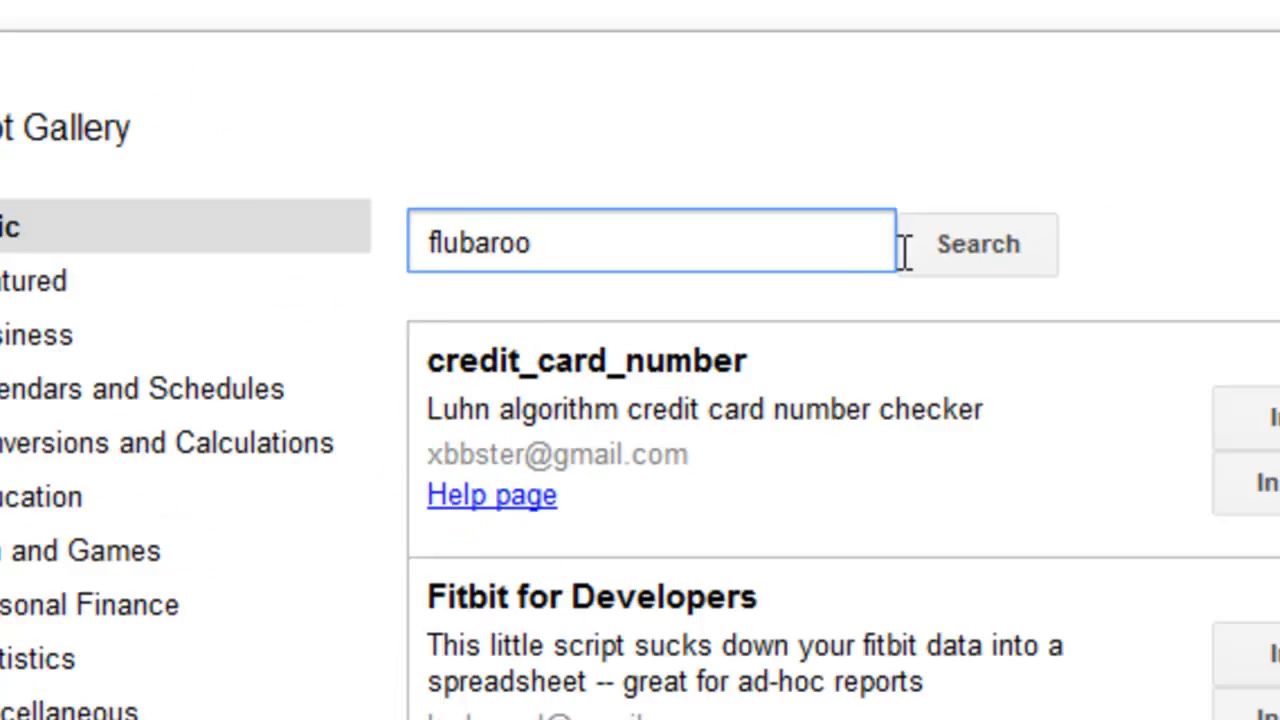
{"action": "left_click", "coordinate": [1200, 385]}
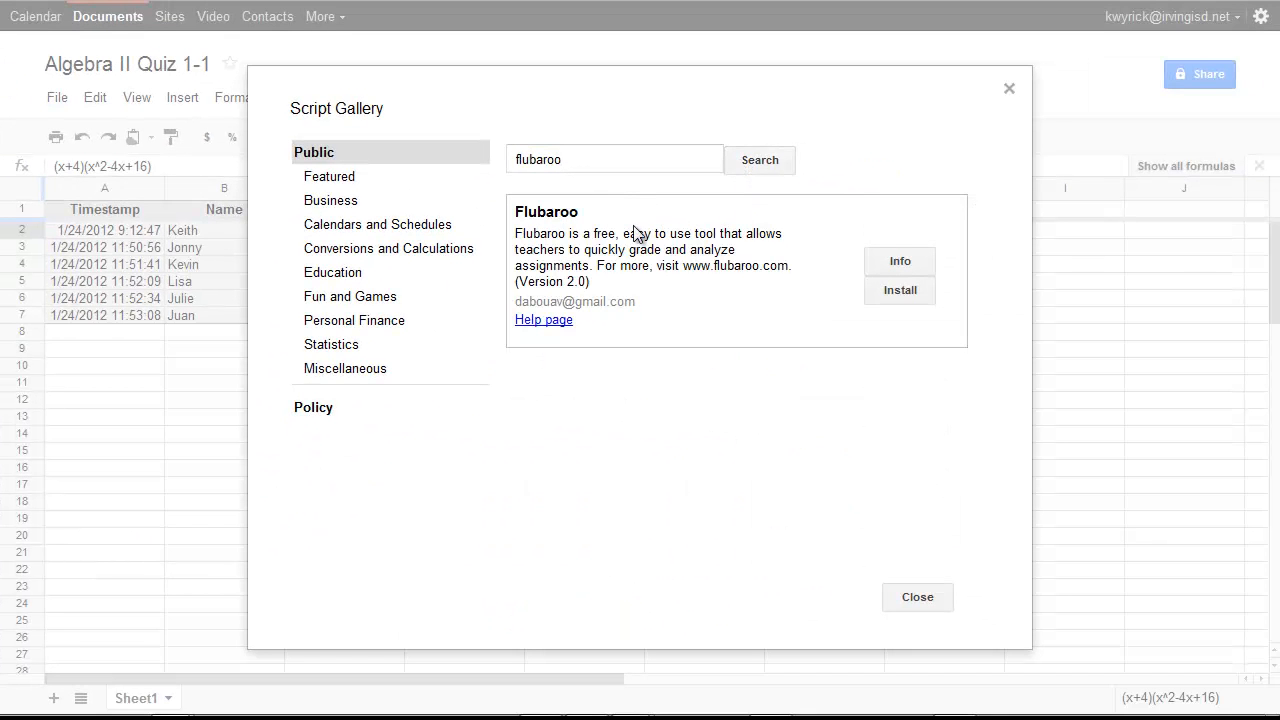
{"action": "left_click", "coordinate": [904, 295]}
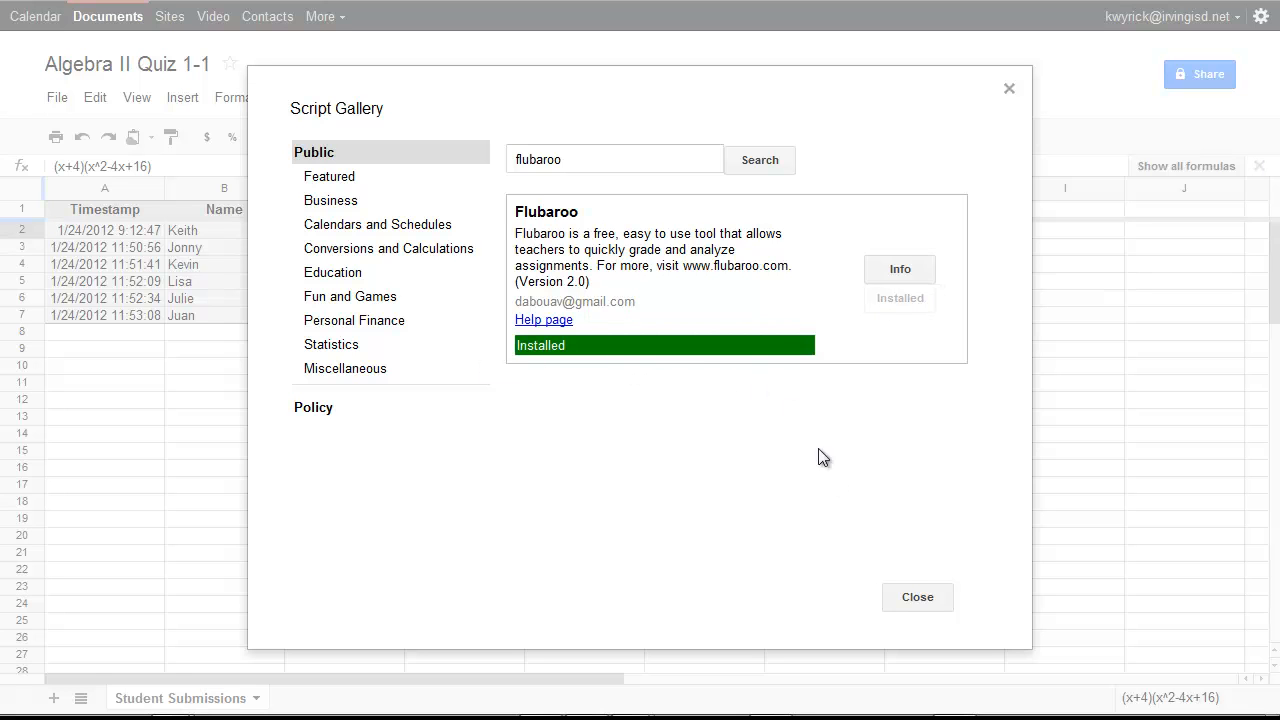
{"action": "left_click", "coordinate": [912, 601]}
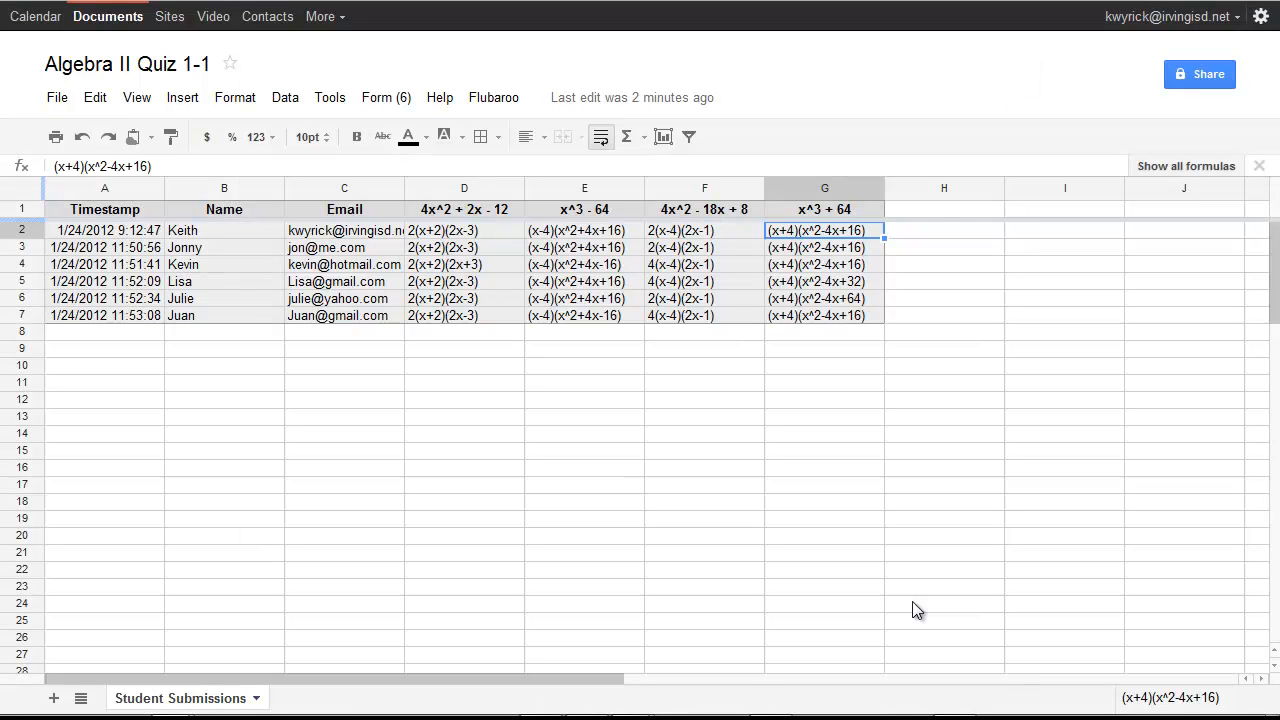
Start Flubaroo's Grade Assignment and authorize the script in the Authorization Required dialog
{"action": "left_click", "coordinate": [493, 100]}
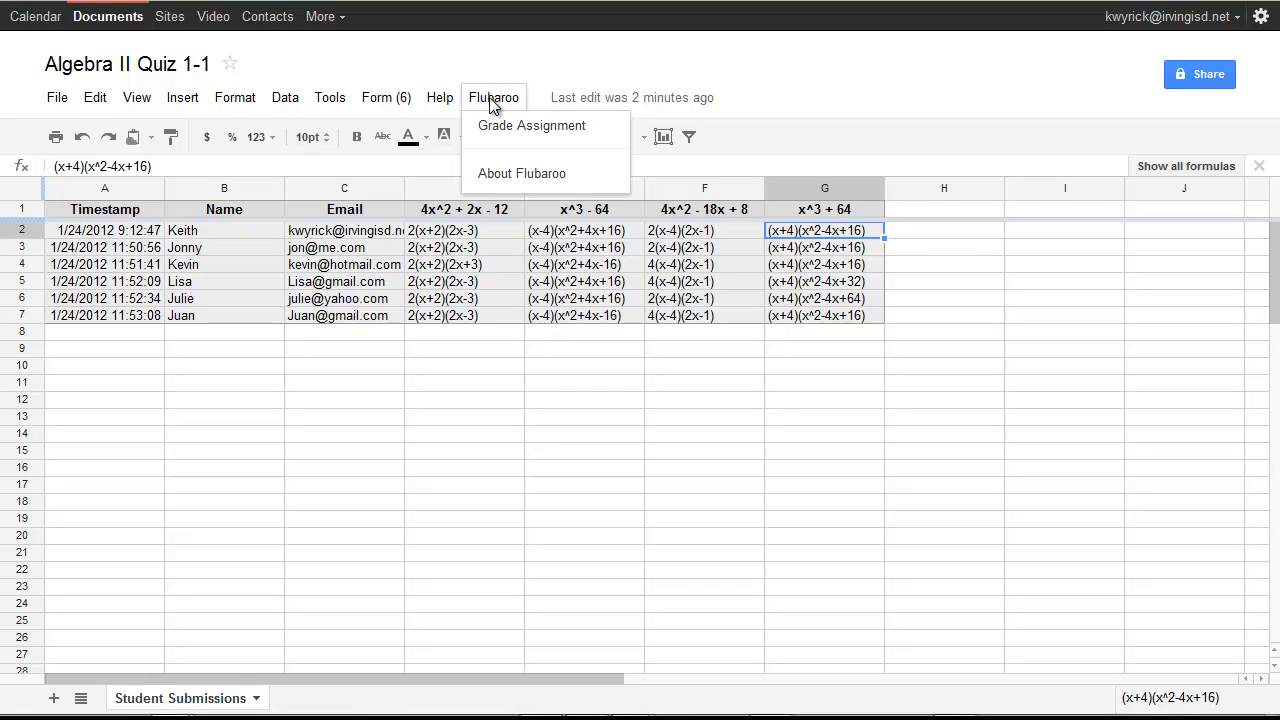
{"action": "left_click", "coordinate": [530, 128]}
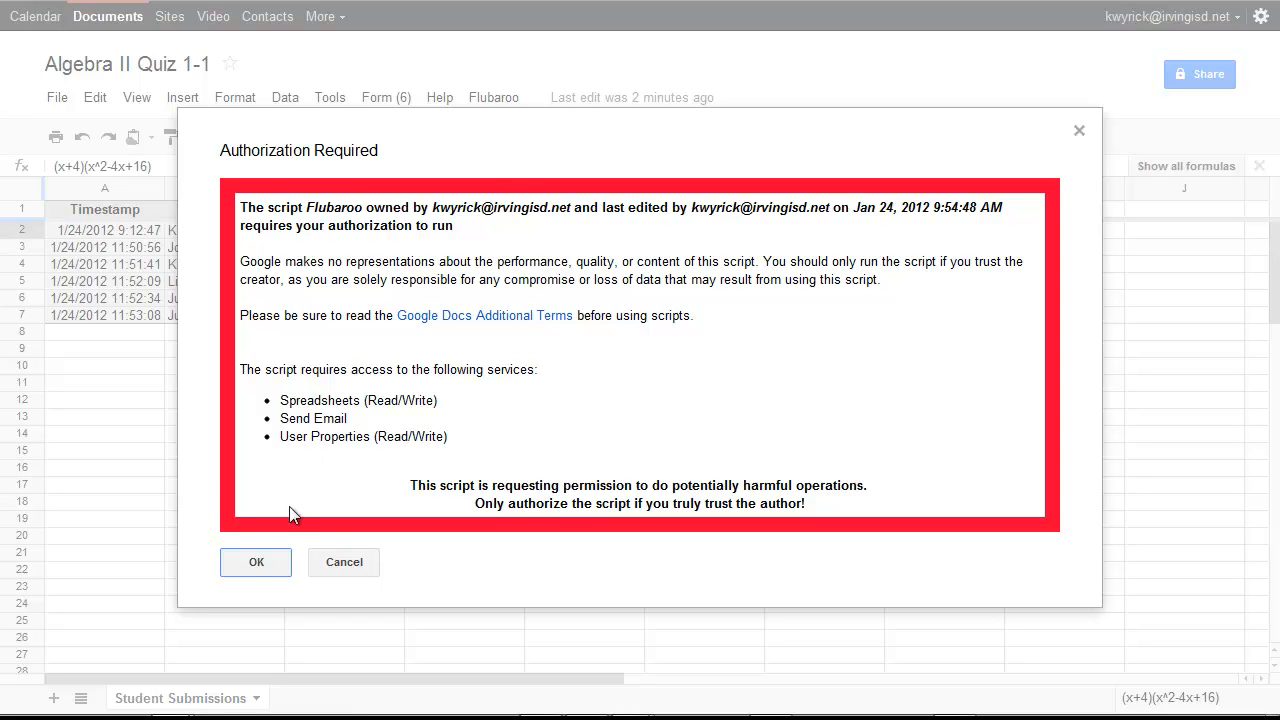
{"action": "left_click", "coordinate": [255, 563]}
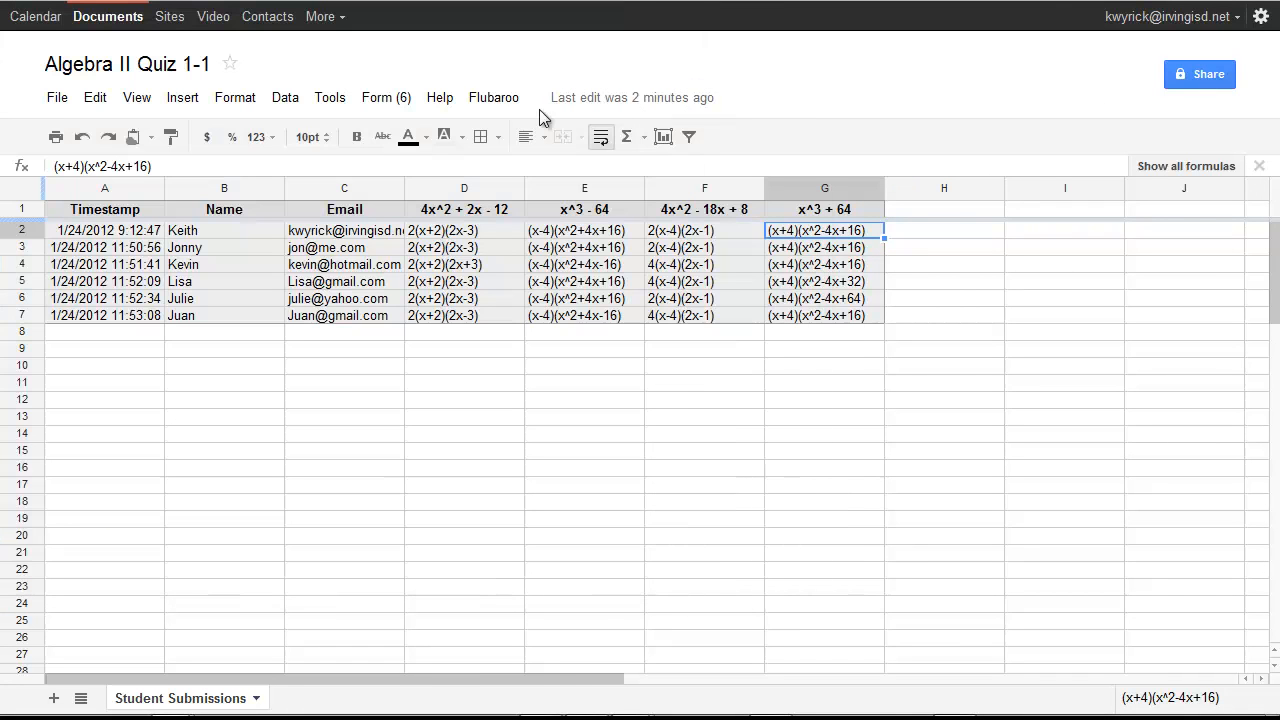
{"action": "left_click", "coordinate": [492, 100]}
Grade the quiz at 1 Point per question, using the first submission as the answer key
{"action": "left_click", "coordinate": [522, 127]}
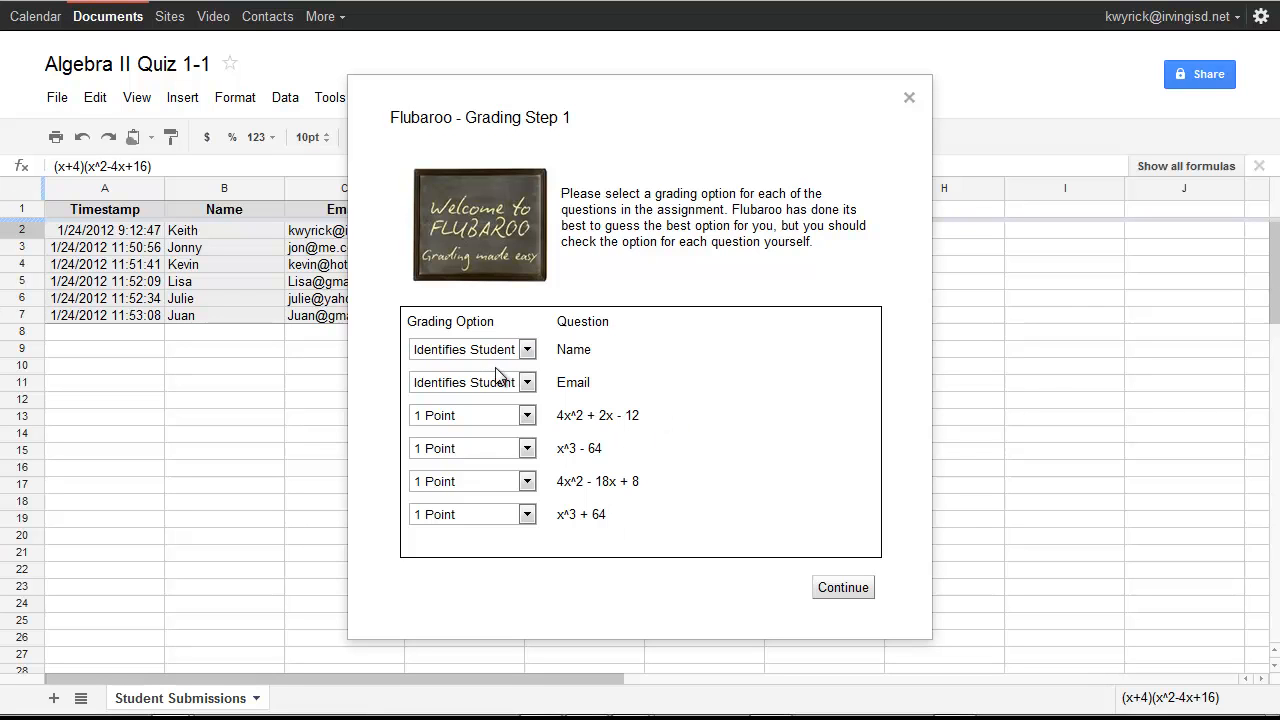
{"action": "left_click", "coordinate": [527, 415]}
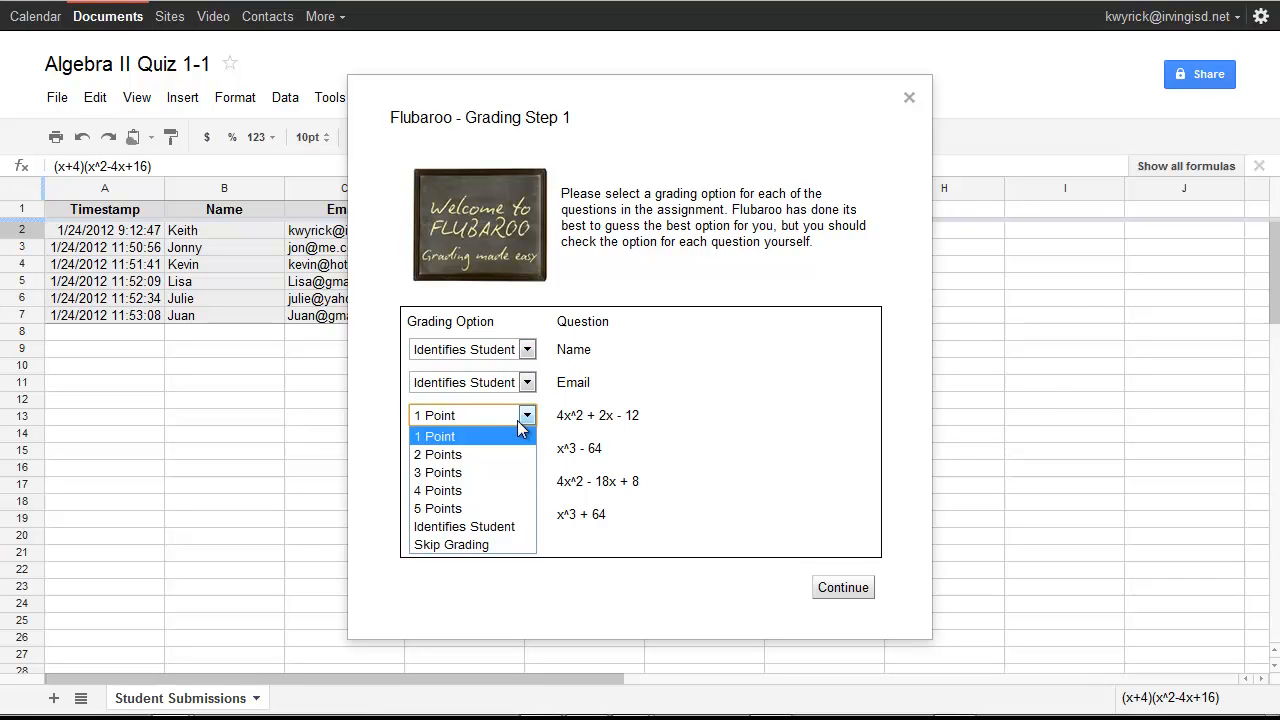
{"action": "left_click", "coordinate": [475, 440]}
{"action": "left_click", "coordinate": [855, 587]}
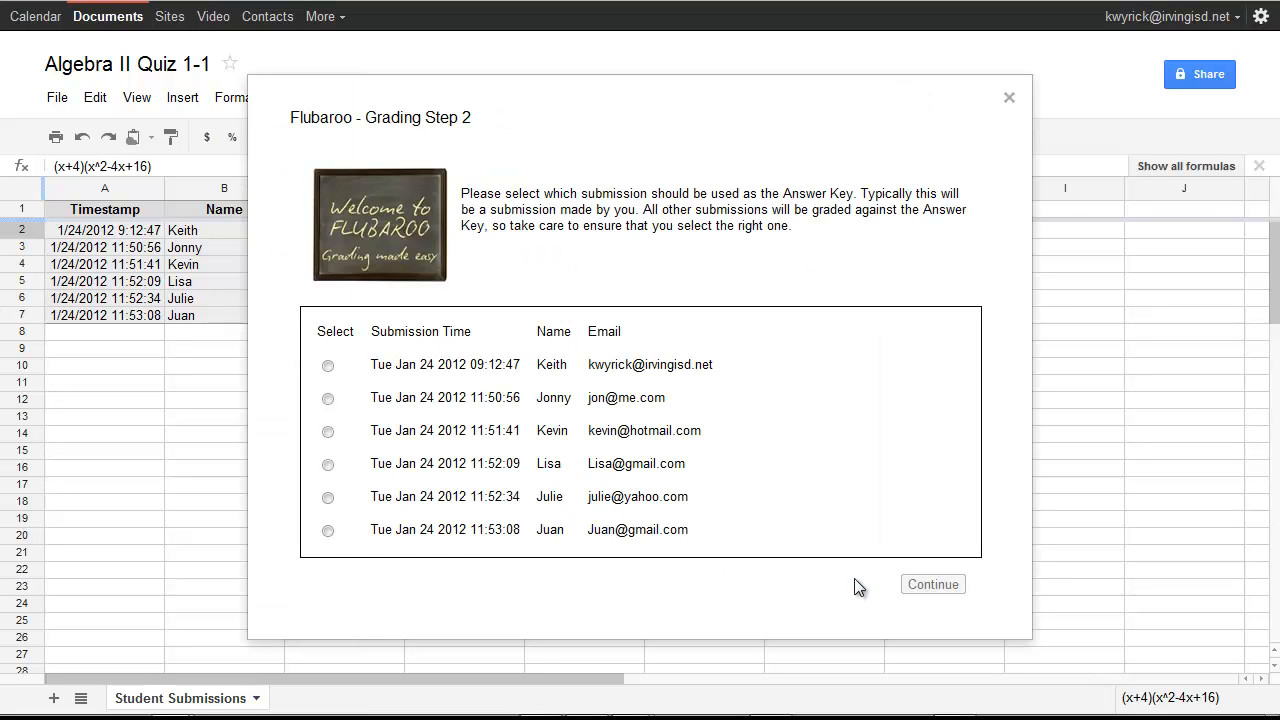
{"action": "left_click", "coordinate": [328, 367]}
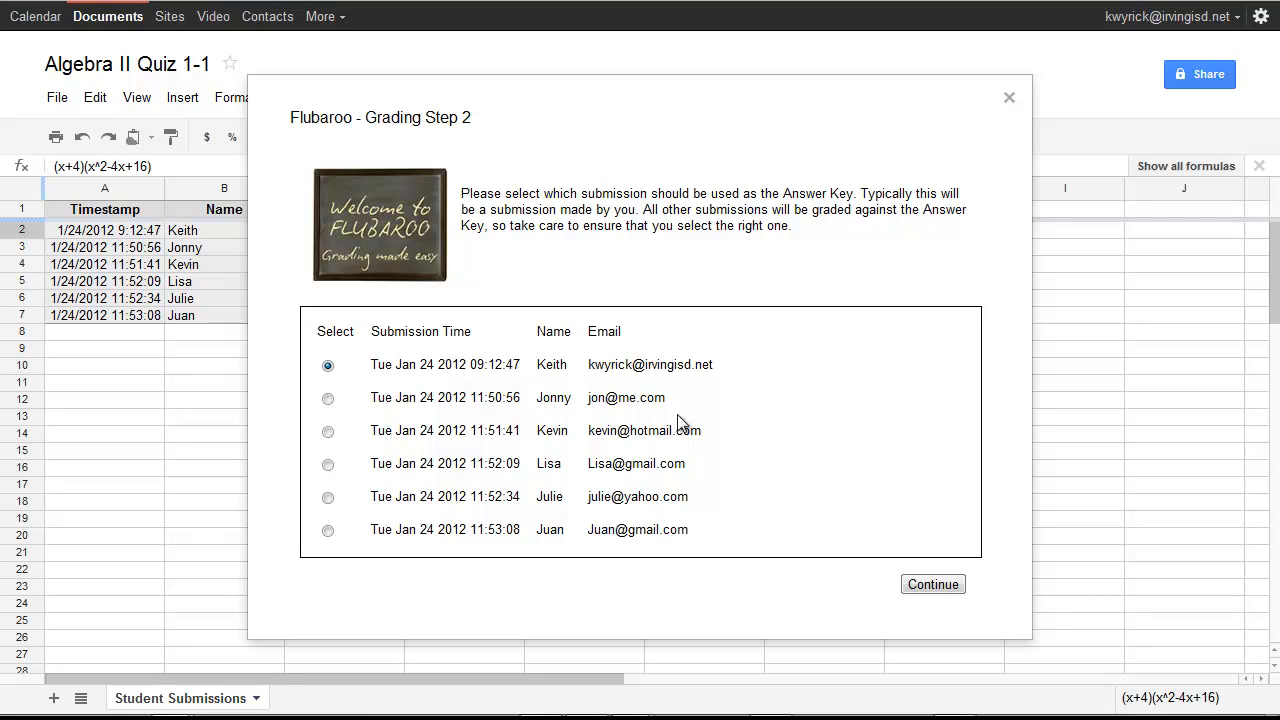
{"action": "left_click", "coordinate": [949, 587]}
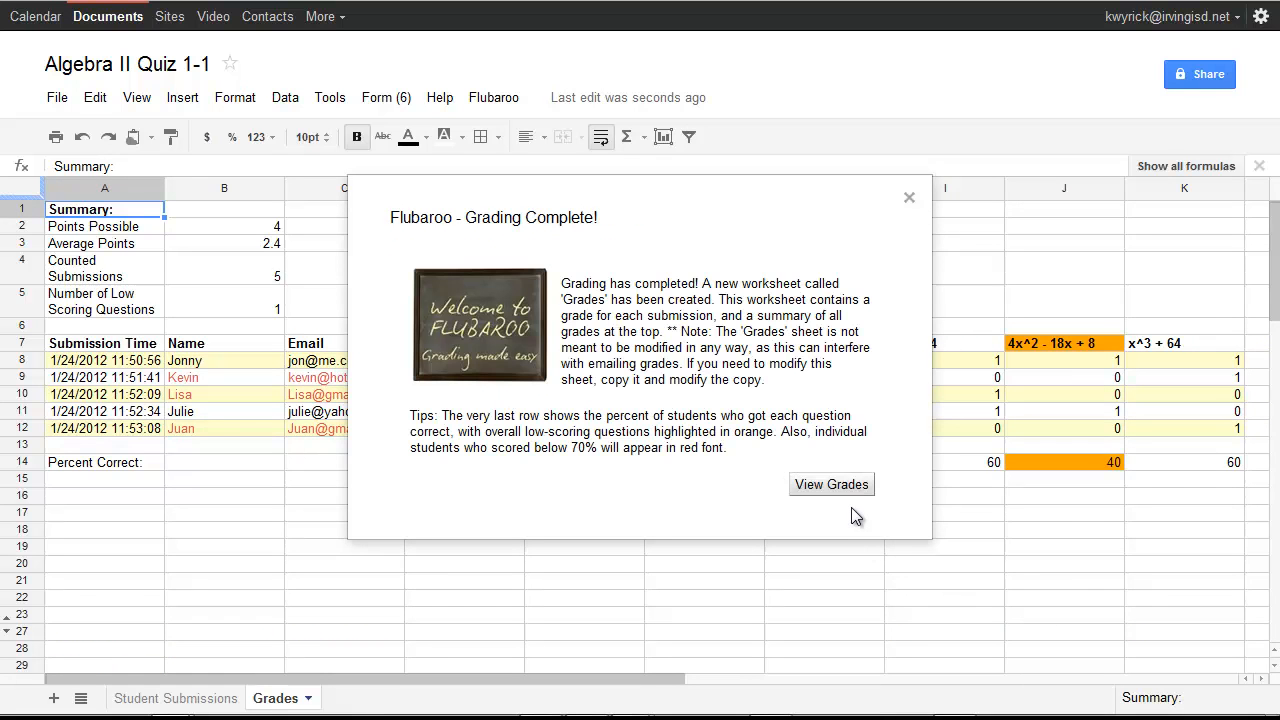
View the Grades sheet and scroll across to see per-question percent correct of 80, 60, 40 and 60
{"action": "left_click", "coordinate": [838, 488]}
{"action": "left_click_drag", "start_coordinate": [391, 686], "coordinate": [535, 688]}
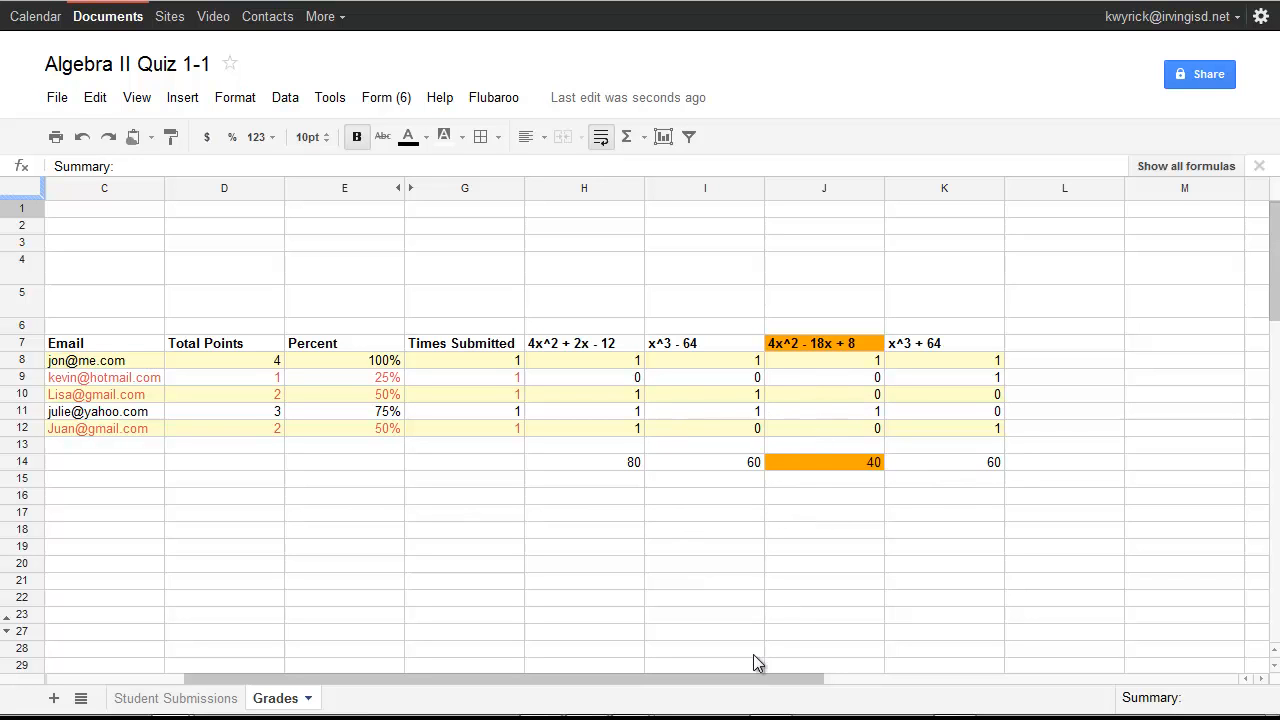
{"action": "left_click_drag", "start_coordinate": [750, 690], "coordinate": [532, 678]}
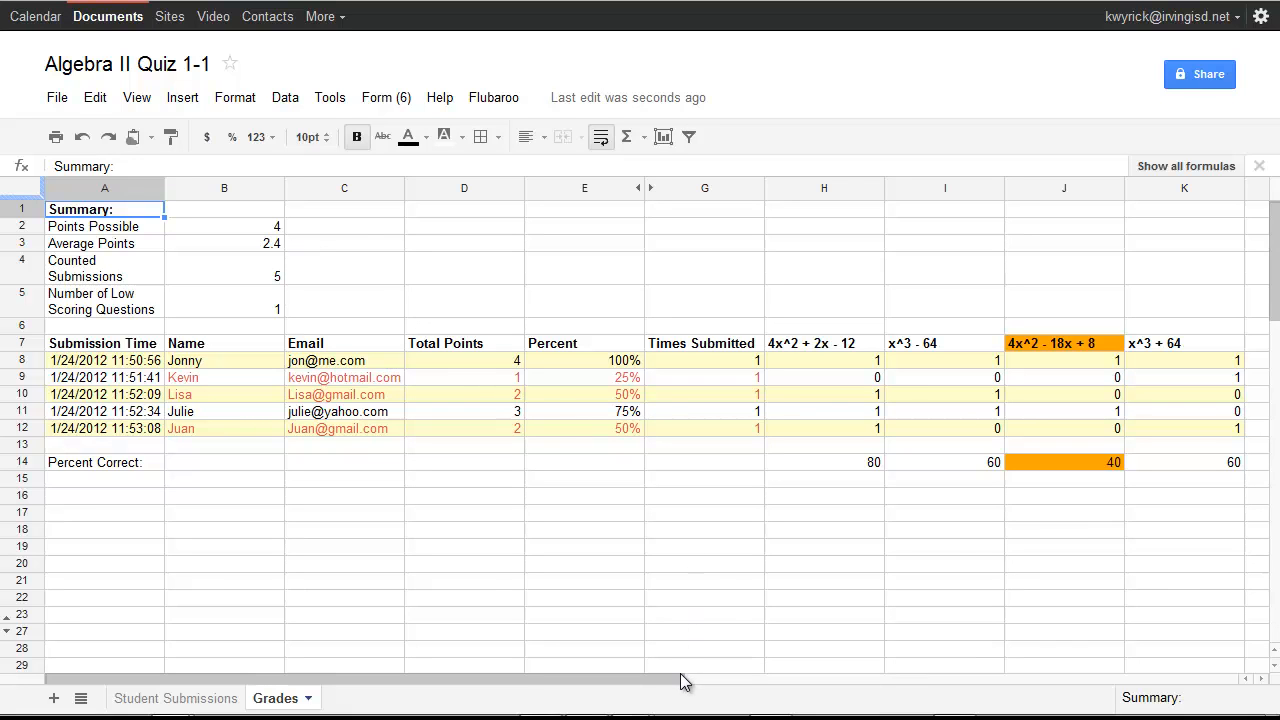
Send grade emails using the Email question, including the list of questions and scores
{"action": "left_click", "coordinate": [489, 100]}
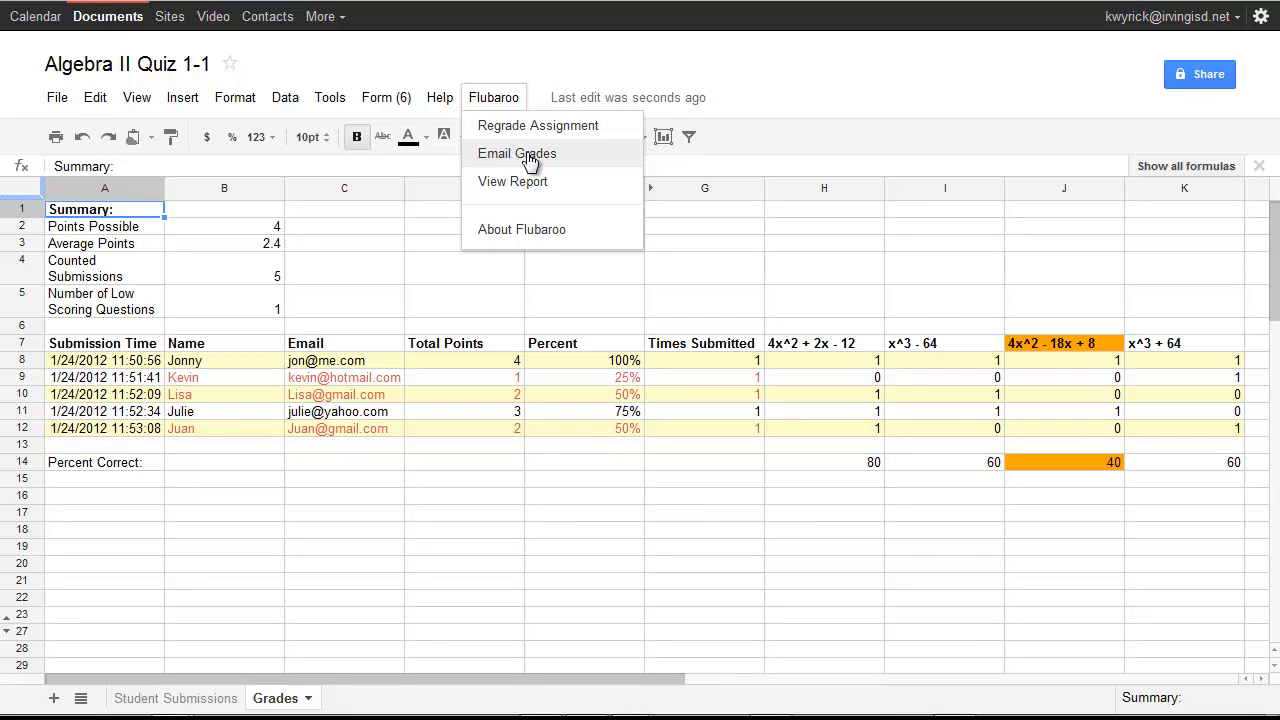
{"action": "left_click", "coordinate": [517, 155]}
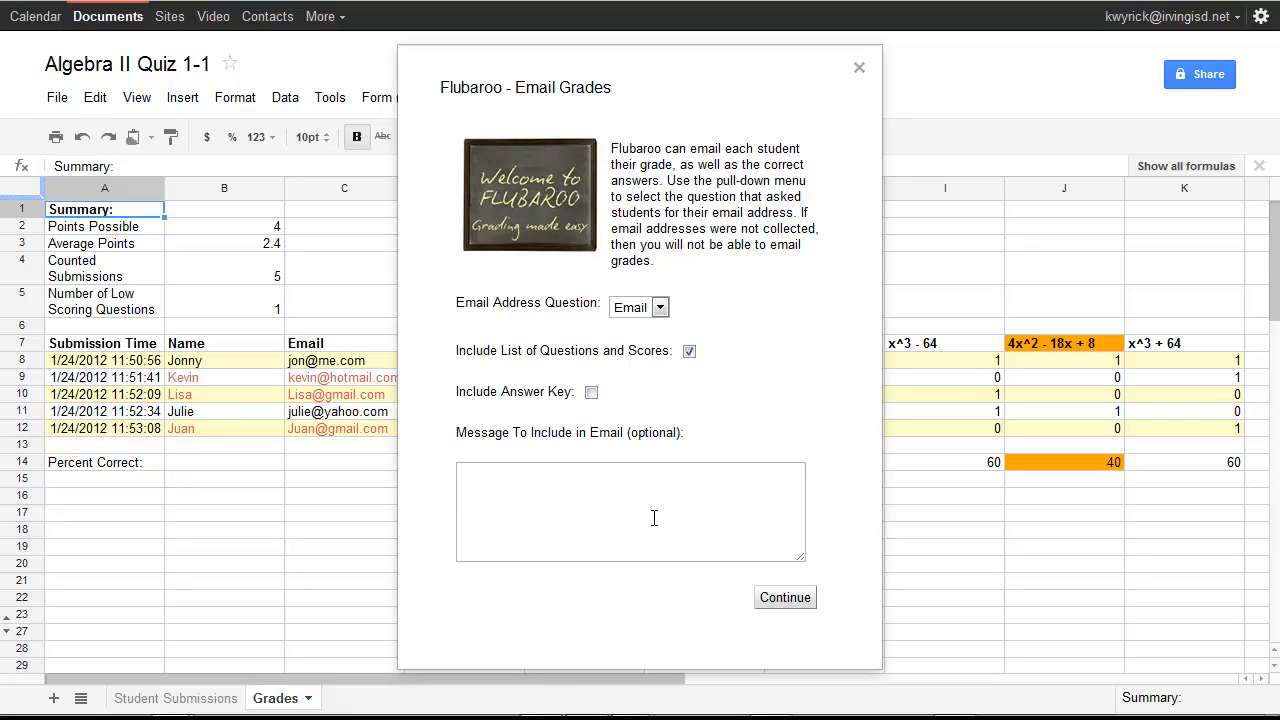
{"action": "left_click", "coordinate": [808, 597]}
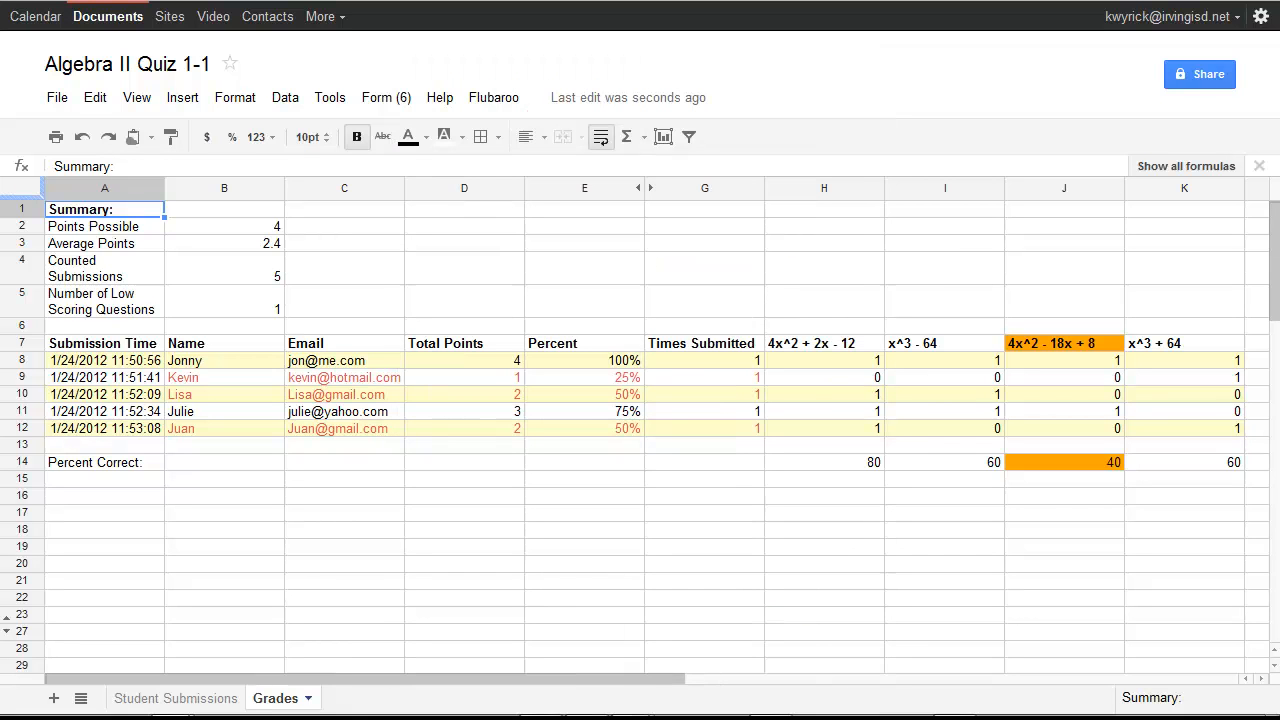